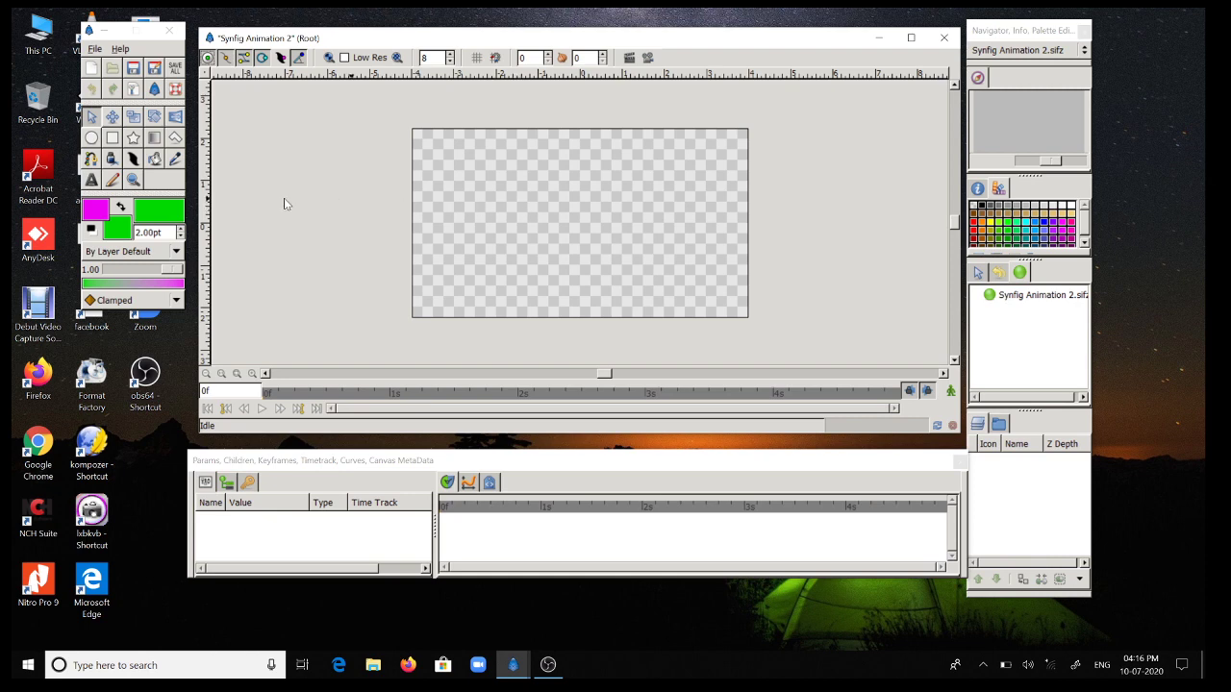
- Draw a lime green circle with a magenta outline, about 1 unit in radius, in the upper left part of the canvas
{"action": "left_click", "coordinate": [91, 139]}
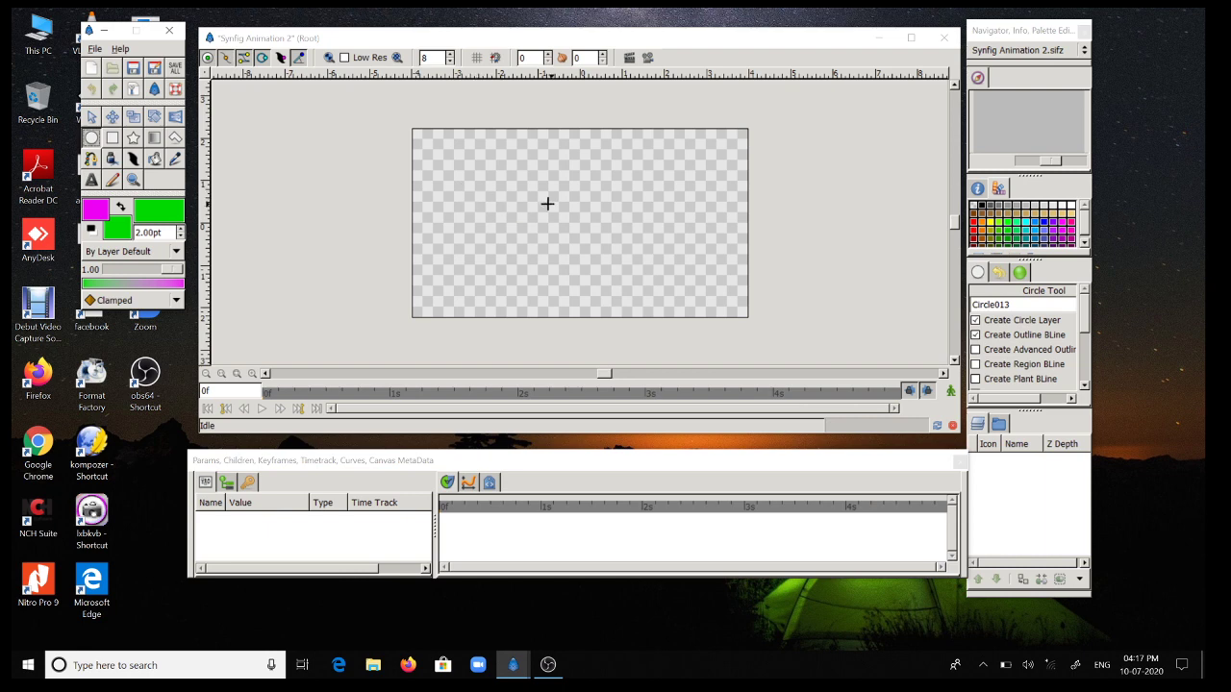
{"action": "left_click", "coordinate": [1063, 223]}
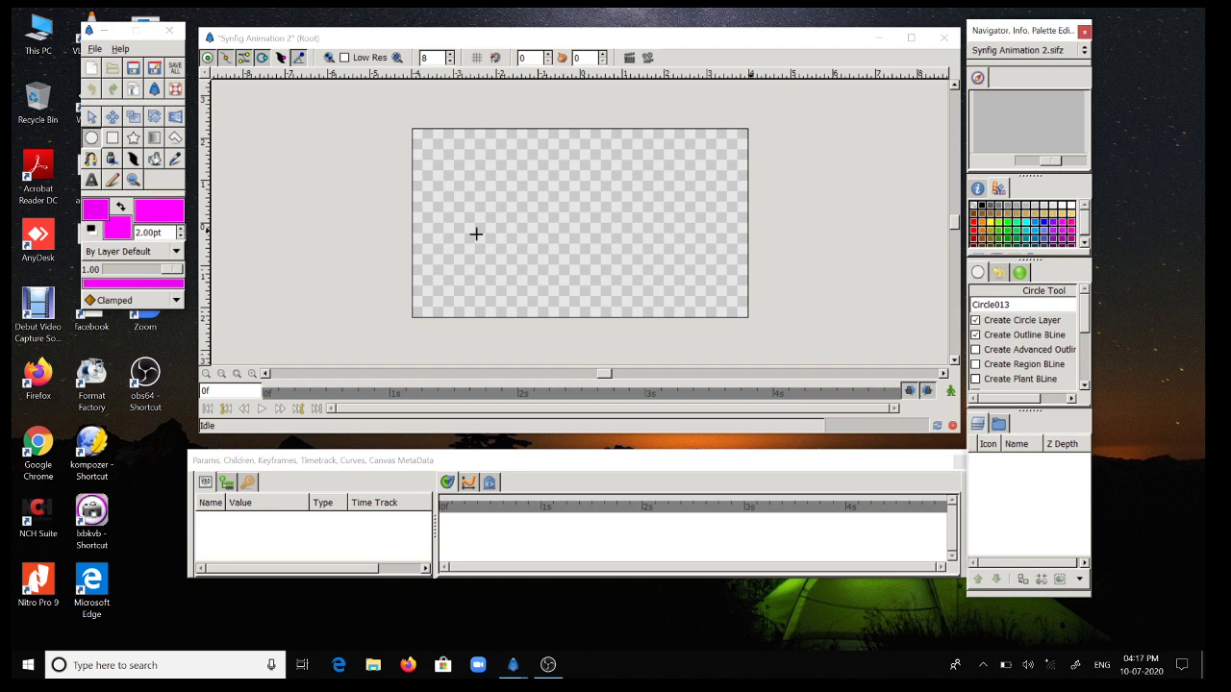
{"action": "left_click", "coordinate": [120, 206]}
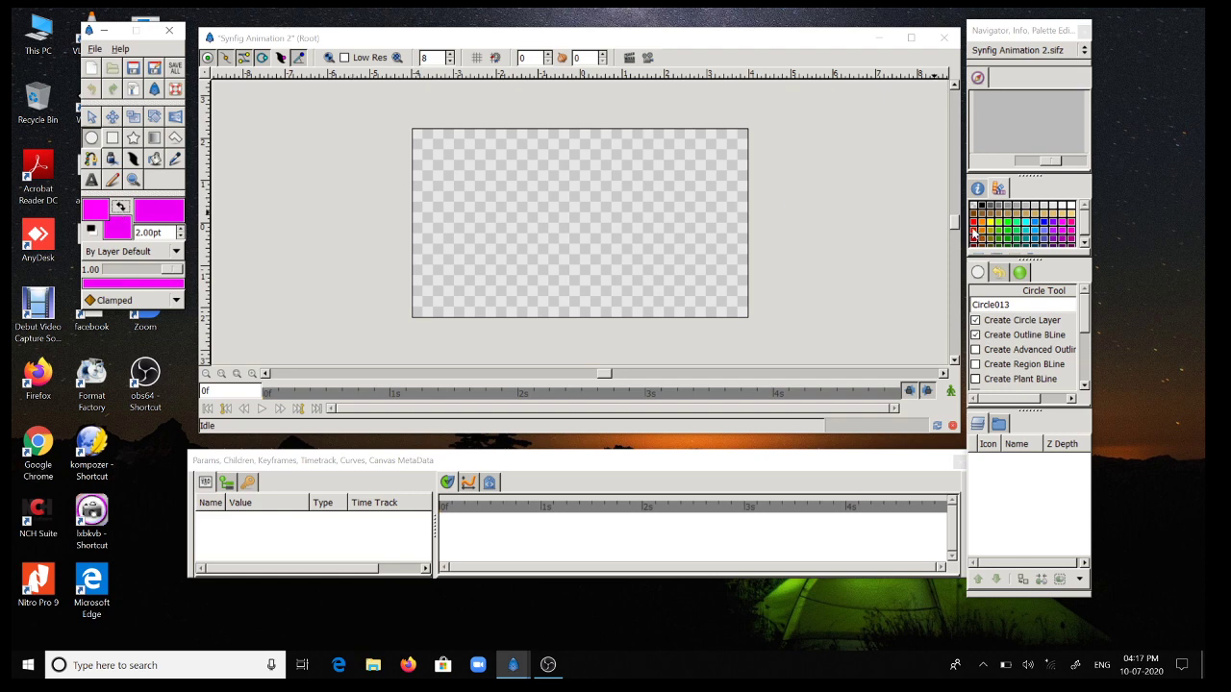
{"action": "left_click", "coordinate": [1006, 224]}
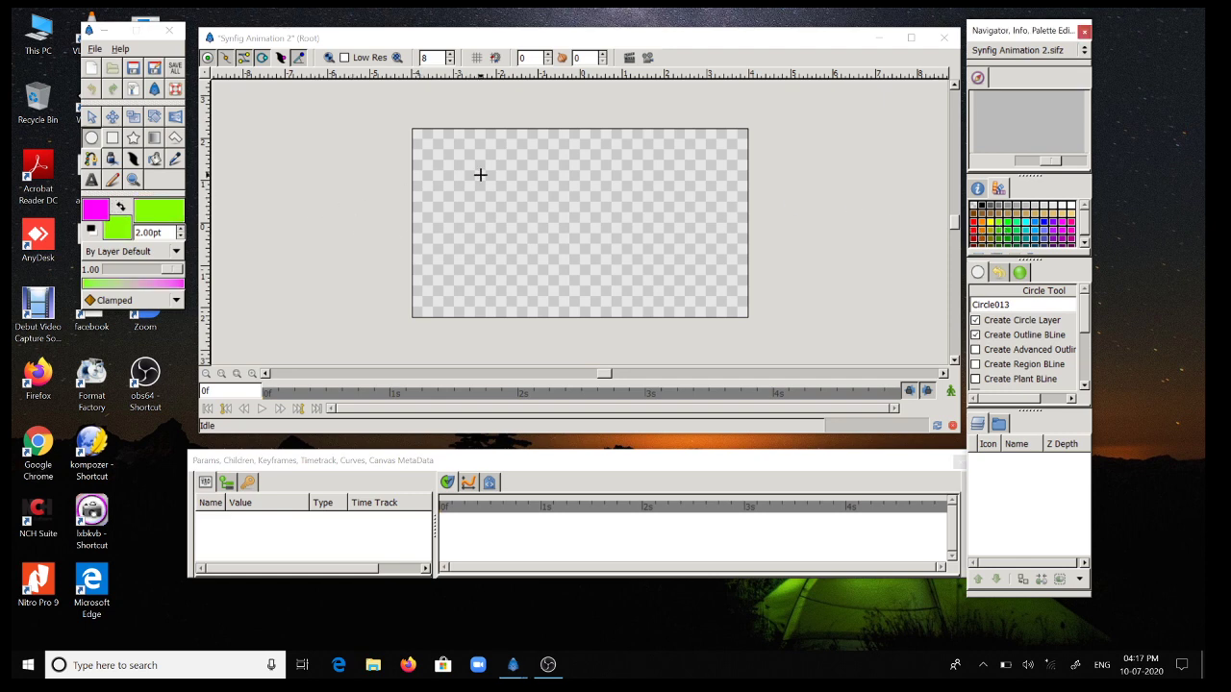
{"action": "left_click", "coordinate": [463, 198]}
{"action": "left_click_drag", "start_coordinate": [462, 198], "coordinate": [506, 242]}
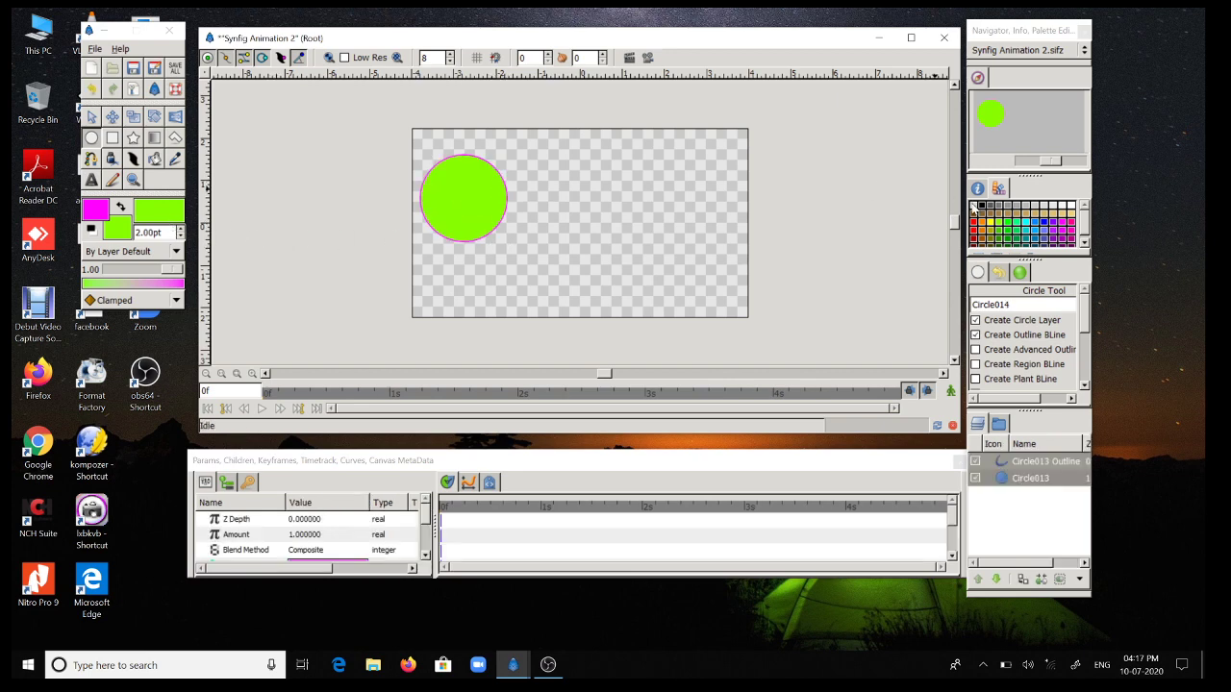
- Add a red circle with a magenta outline, about 0.8 units in radius, level with the green circle near the canvas centre
{"action": "left_click", "coordinate": [1063, 235]}
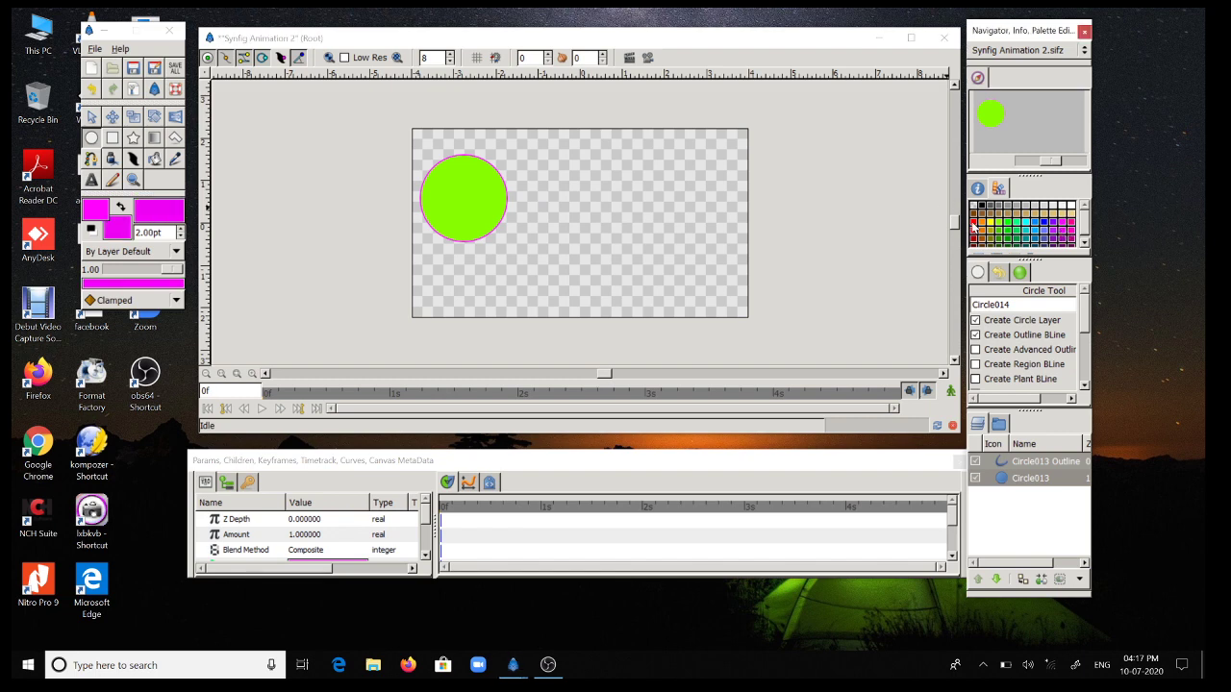
{"action": "left_click", "coordinate": [974, 229]}
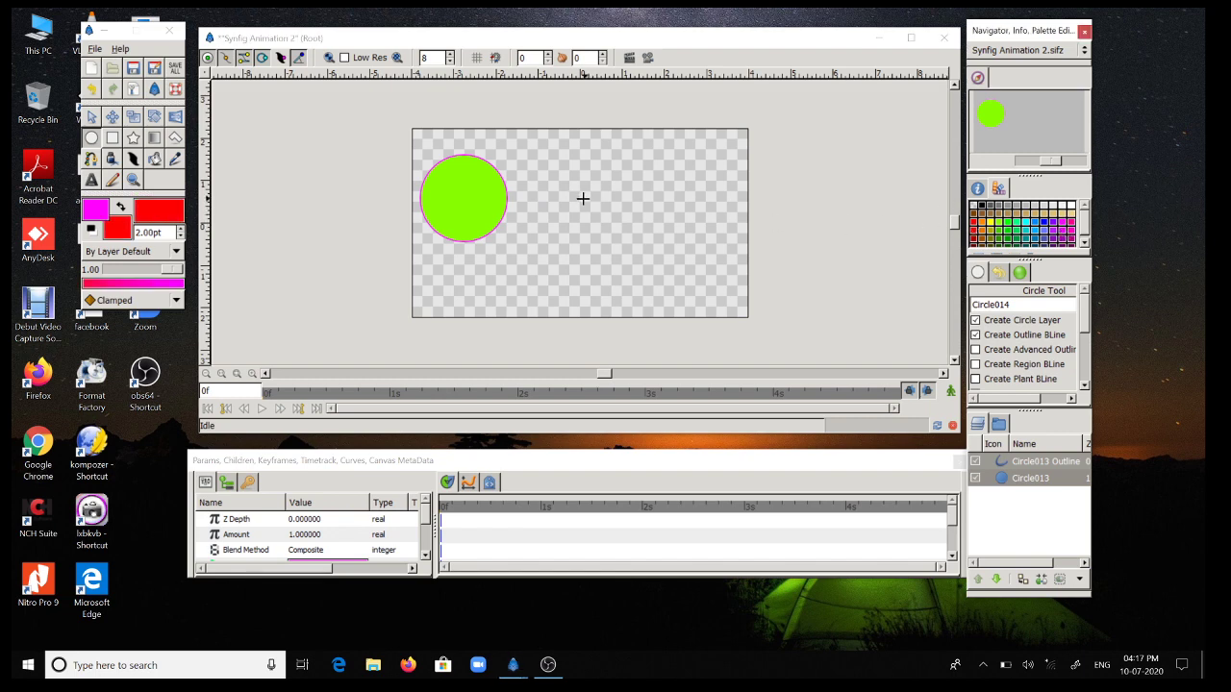
{"action": "left_click_drag", "start_coordinate": [578, 197], "coordinate": [610, 219]}
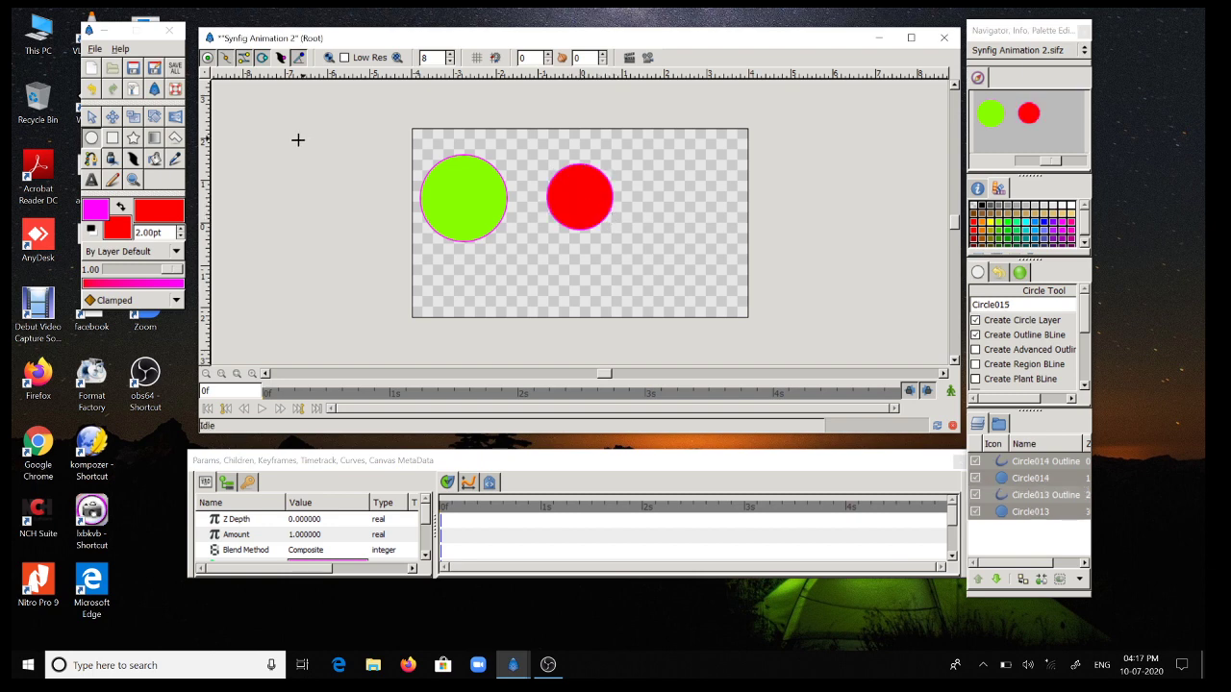
- Set up the Gradient tool with blue as the outline colour and tan as the fill colour
{"action": "left_click", "coordinate": [153, 138]}
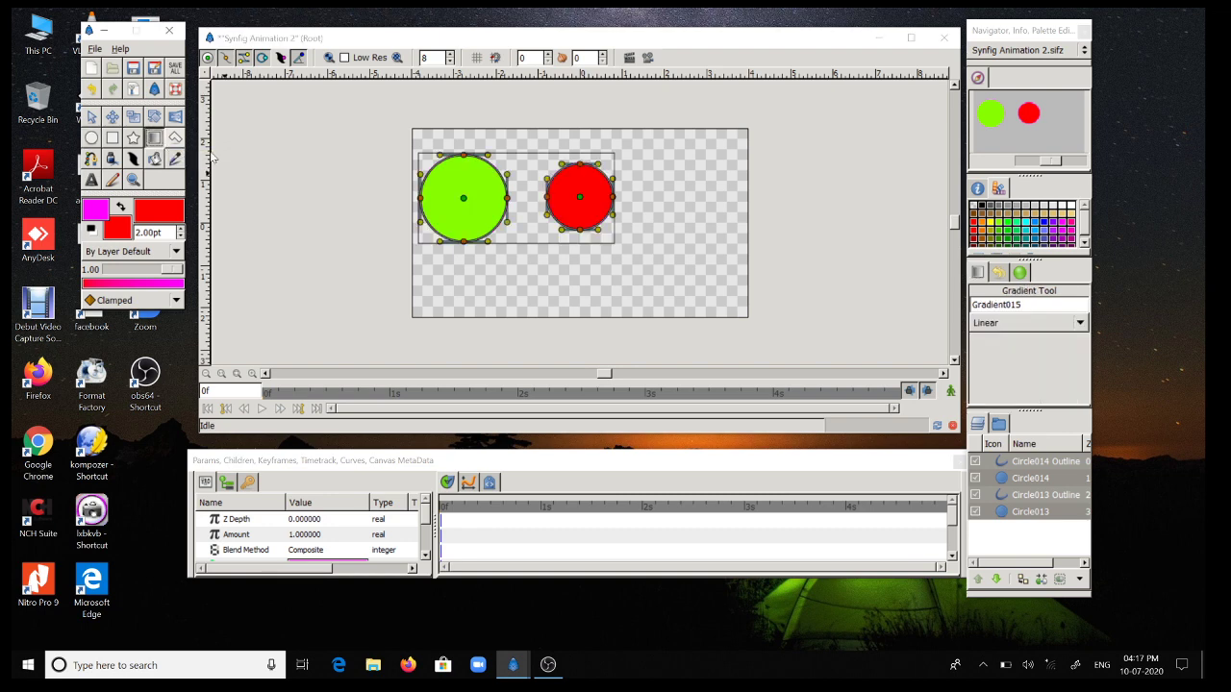
{"action": "left_click", "coordinate": [1045, 228]}
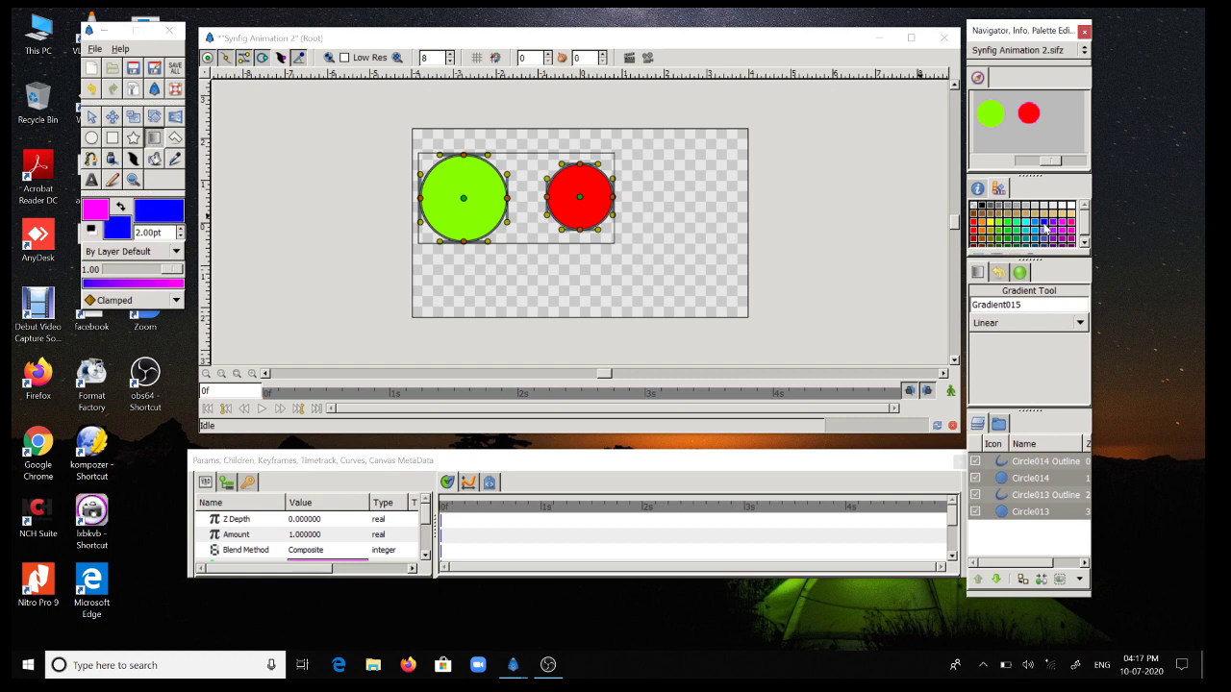
{"action": "left_click", "coordinate": [121, 208]}
{"action": "scroll", "coordinate": [1085, 231], "scroll_direction": "down", "scroll_amount": 1}
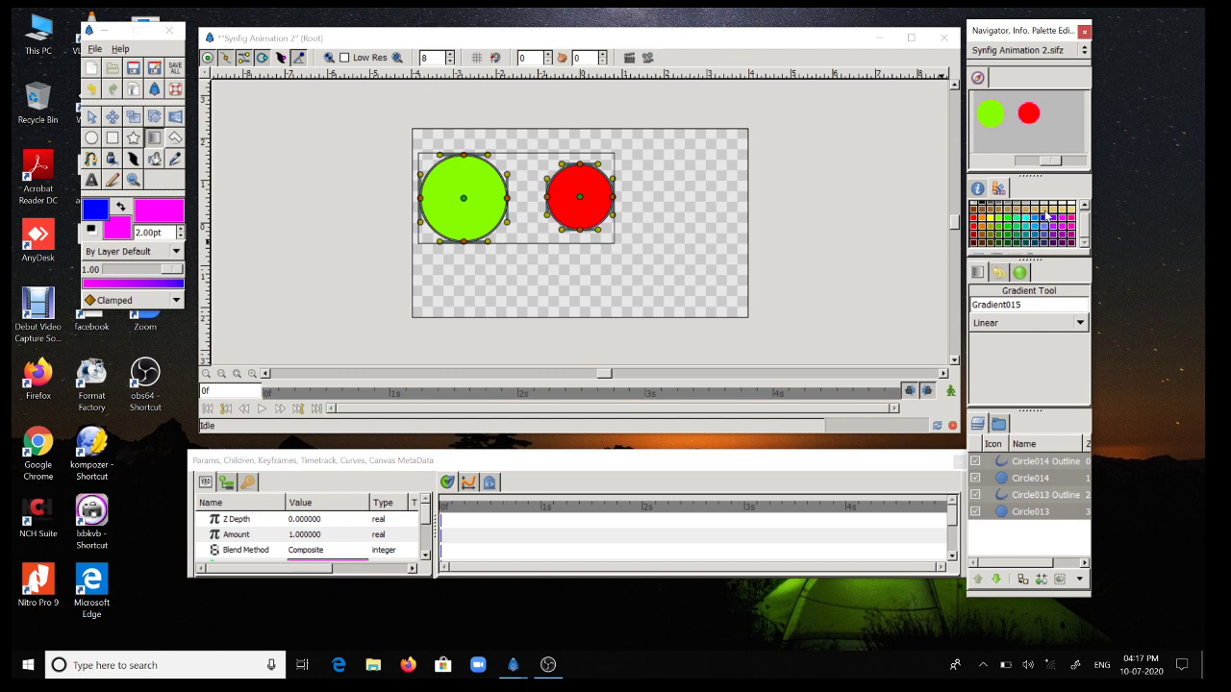
{"action": "left_click", "coordinate": [1047, 212]}
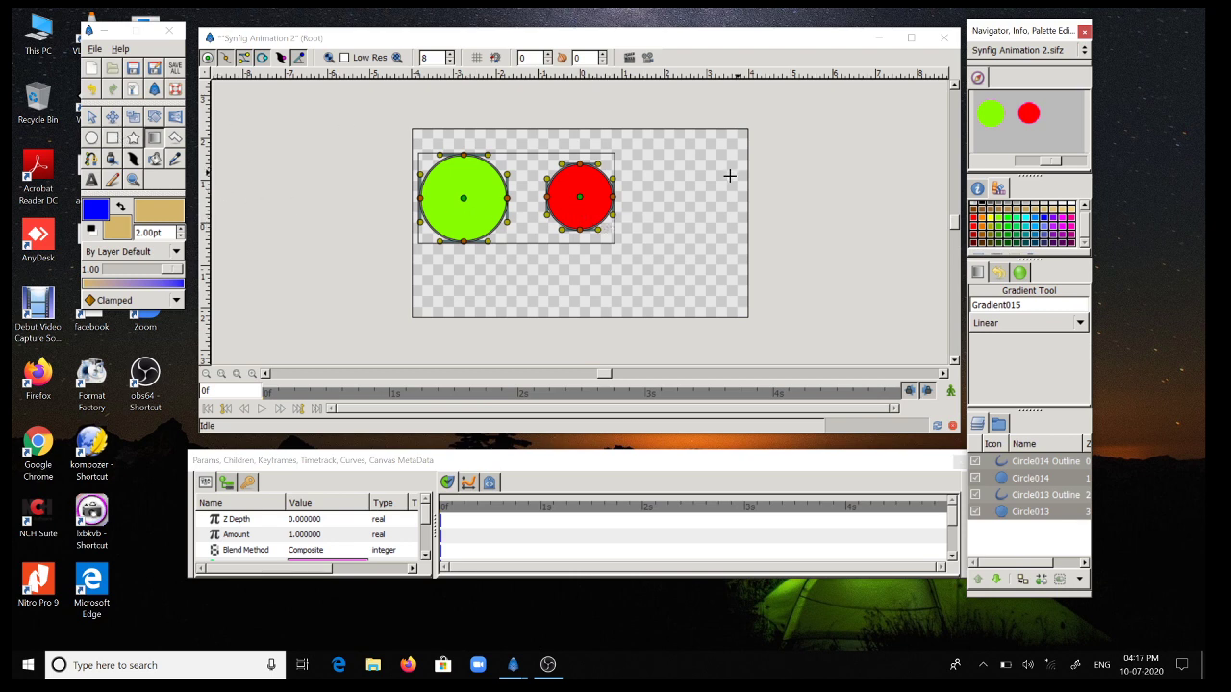
- Draw a short linear gradient to the right of the red circle and delete the resulting gradient layer
{"action": "left_click_drag", "start_coordinate": [696, 193], "coordinate": [686, 227]}
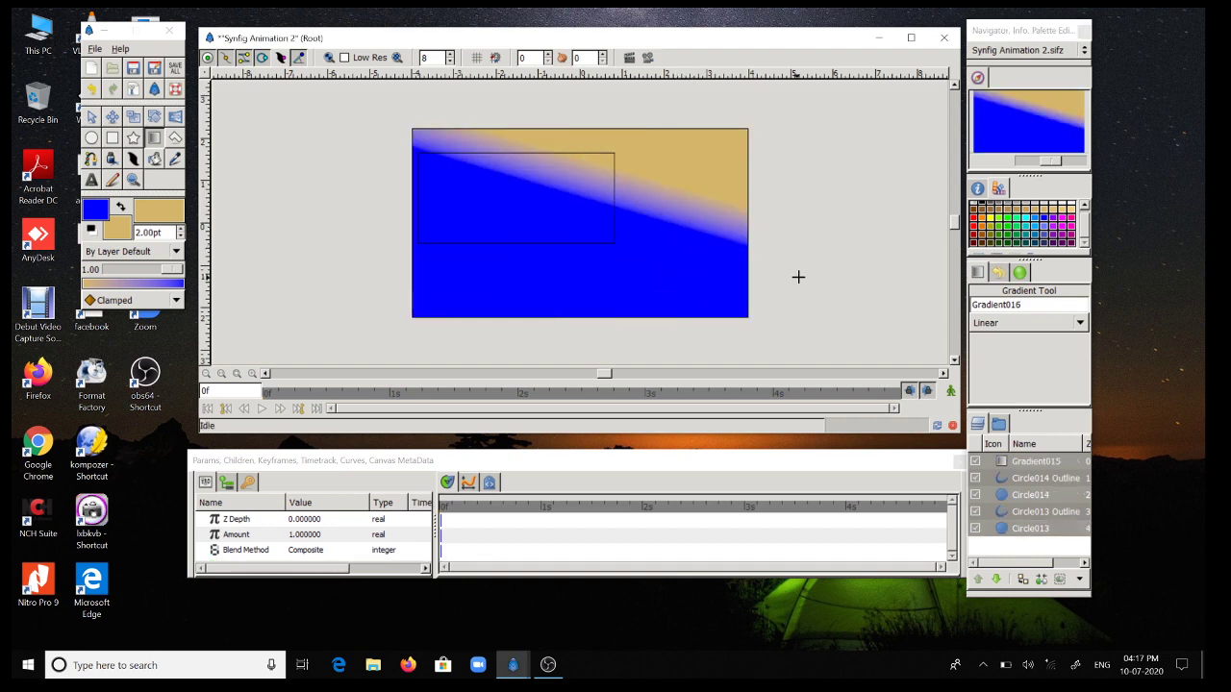
{"action": "left_click", "coordinate": [1000, 463]}
{"action": "right_click", "coordinate": [1001, 463]}
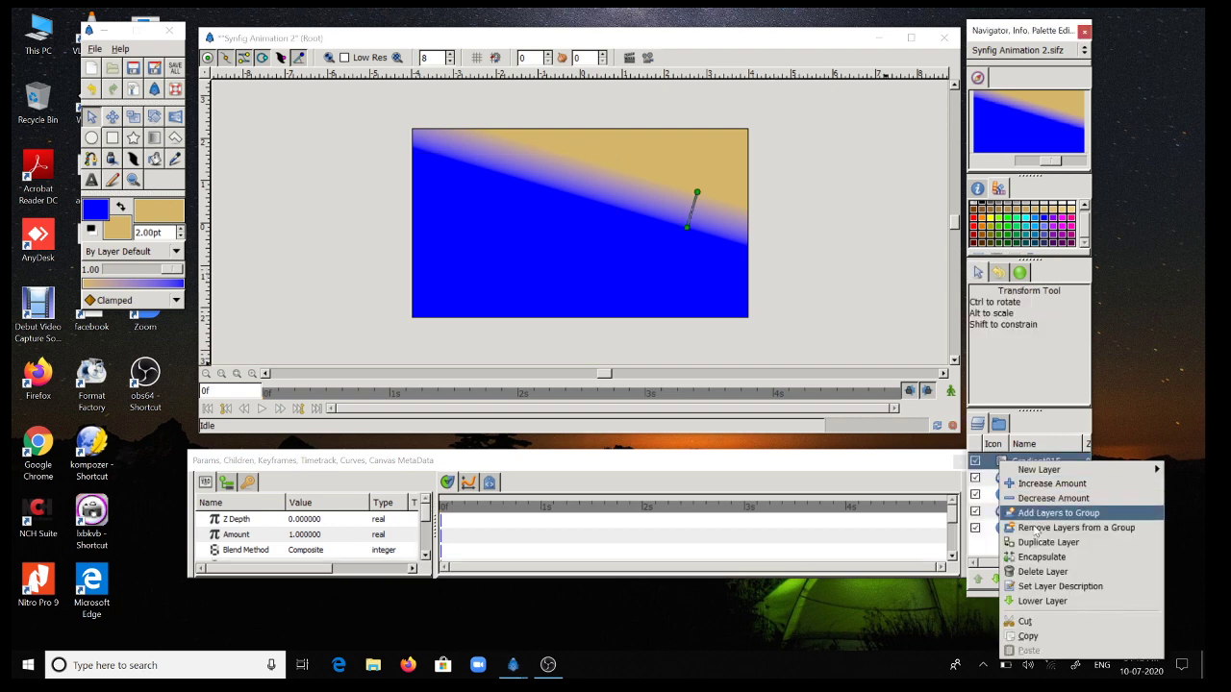
{"action": "left_click", "coordinate": [1033, 573]}
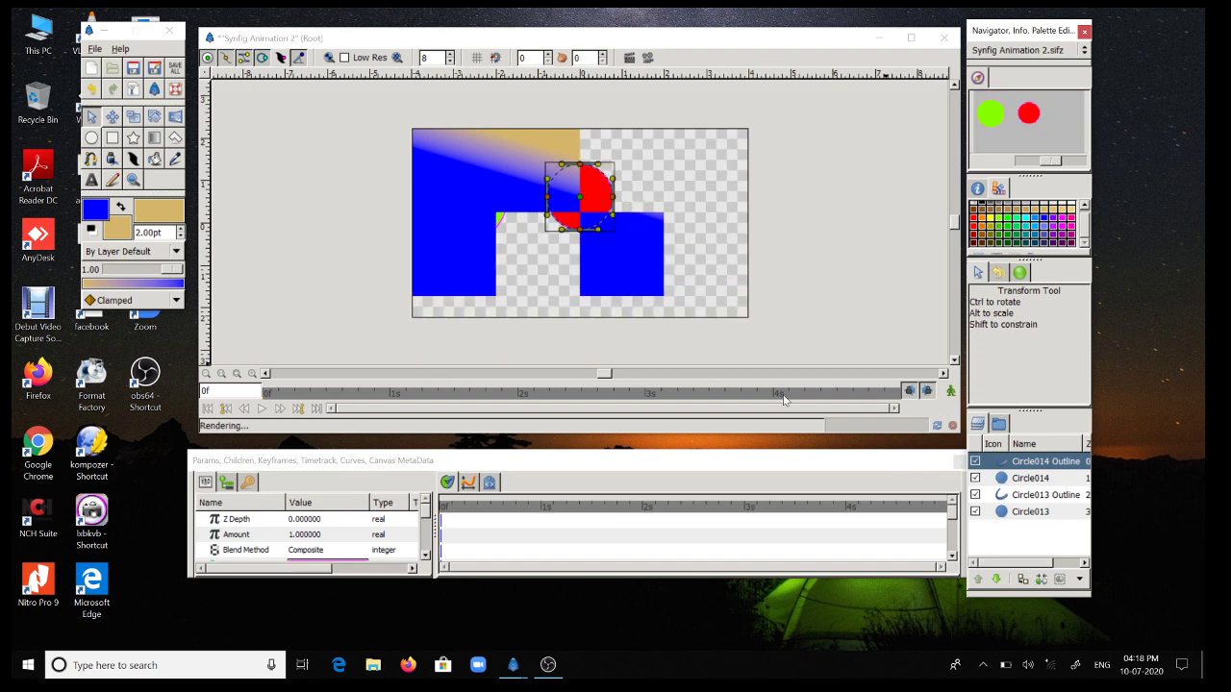
- Create a spiral gradient from blue and tan, and move its centre to the middle of the canvas
{"action": "left_click", "coordinate": [154, 137]}
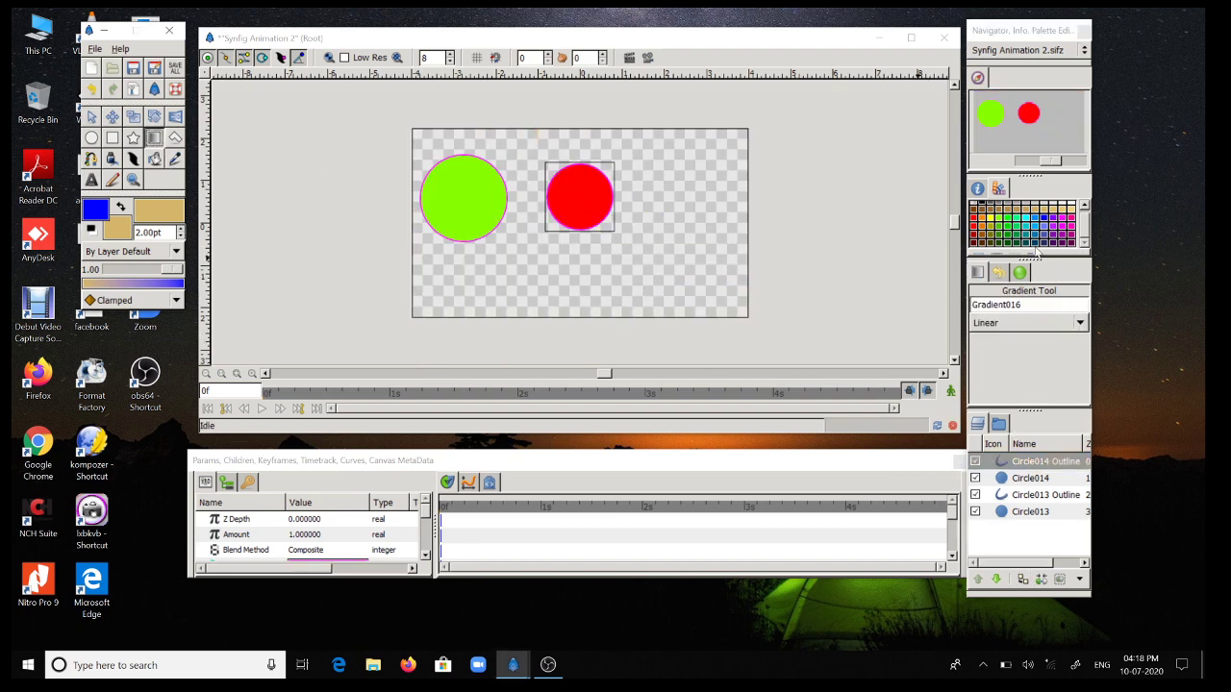
{"action": "left_click", "coordinate": [1076, 327]}
{"action": "left_click", "coordinate": [1002, 374]}
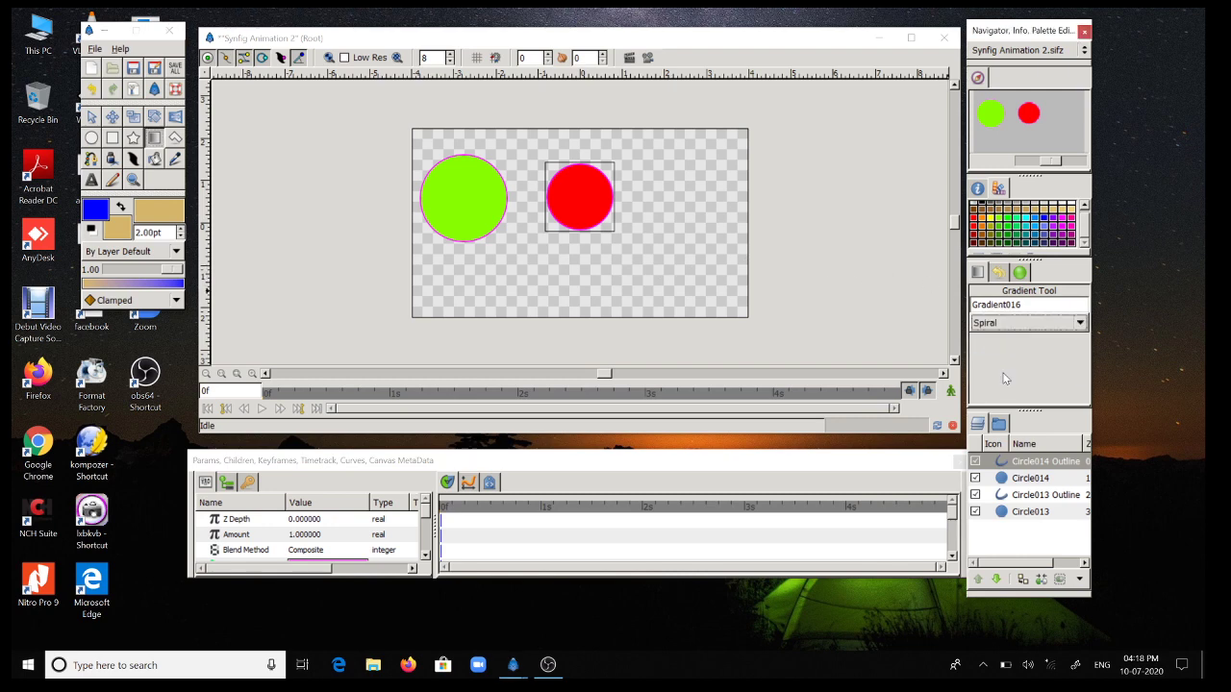
{"action": "left_click_drag", "start_coordinate": [676, 204], "coordinate": [683, 240]}
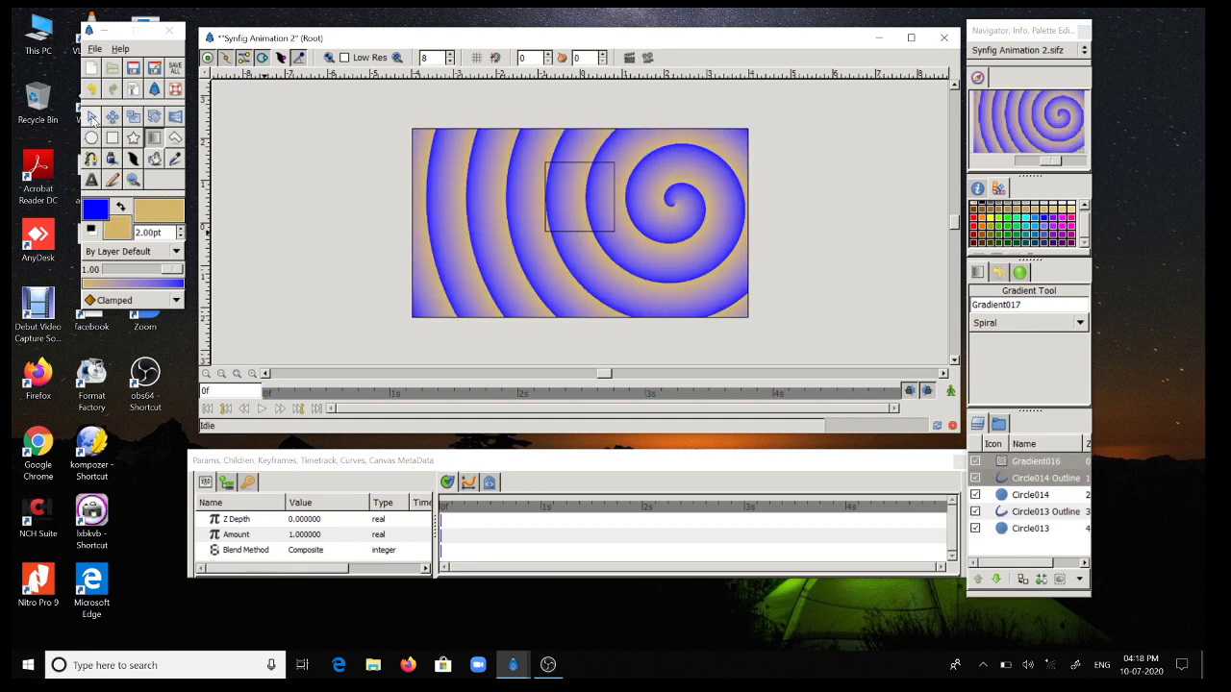
{"action": "left_click", "coordinate": [91, 117]}
{"action": "left_click", "coordinate": [769, 237]}
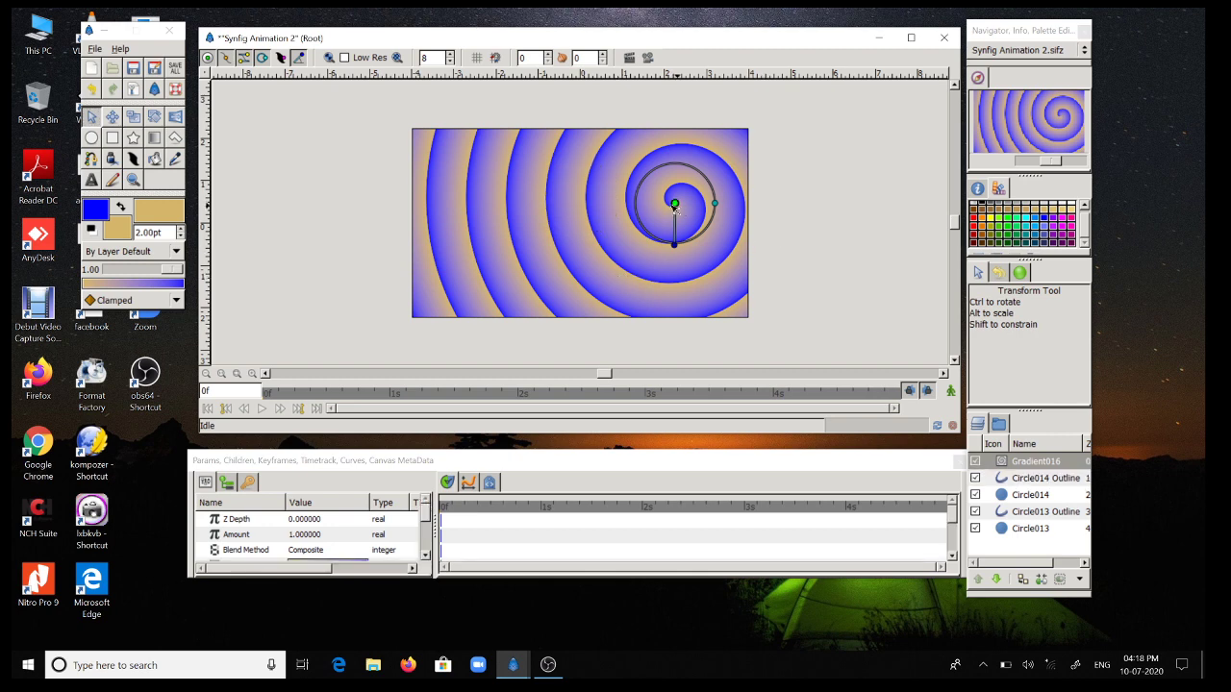
{"action": "left_click_drag", "start_coordinate": [675, 206], "coordinate": [581, 227]}
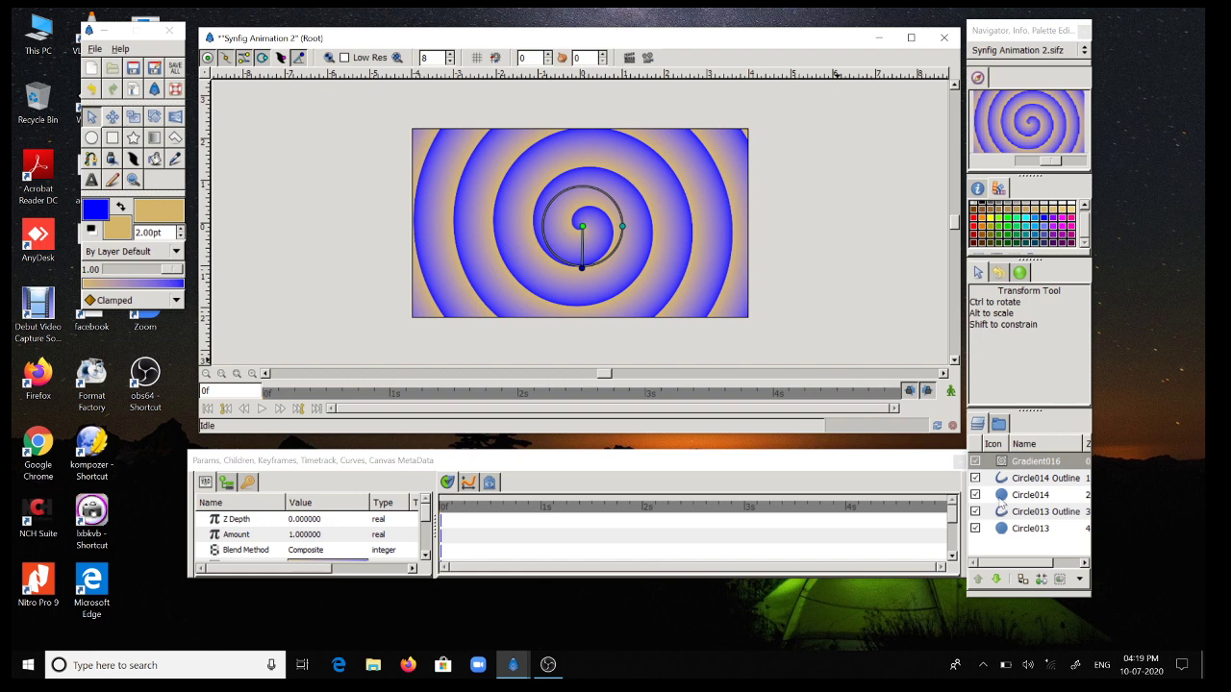
- Examine which shape each circle layer holds and review the Blend Method options of the spiral gradient layer
{"action": "left_click", "coordinate": [1010, 478]}
{"action": "left_click", "coordinate": [1003, 495]}
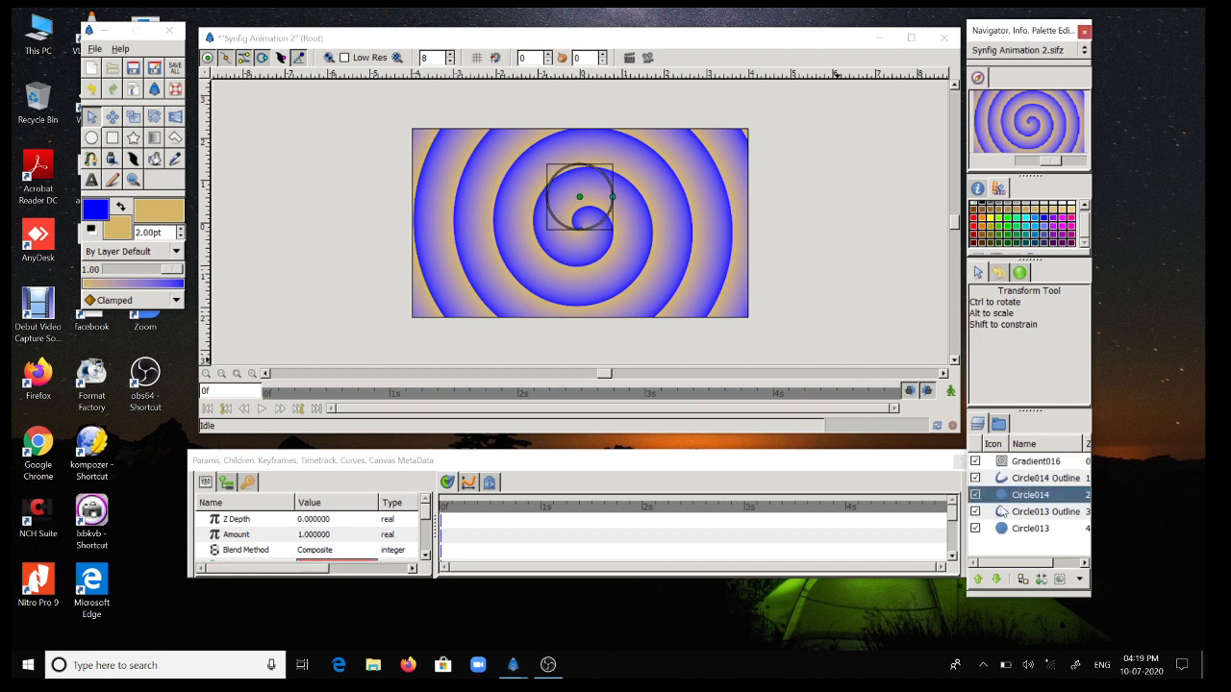
{"action": "left_click", "coordinate": [1004, 512]}
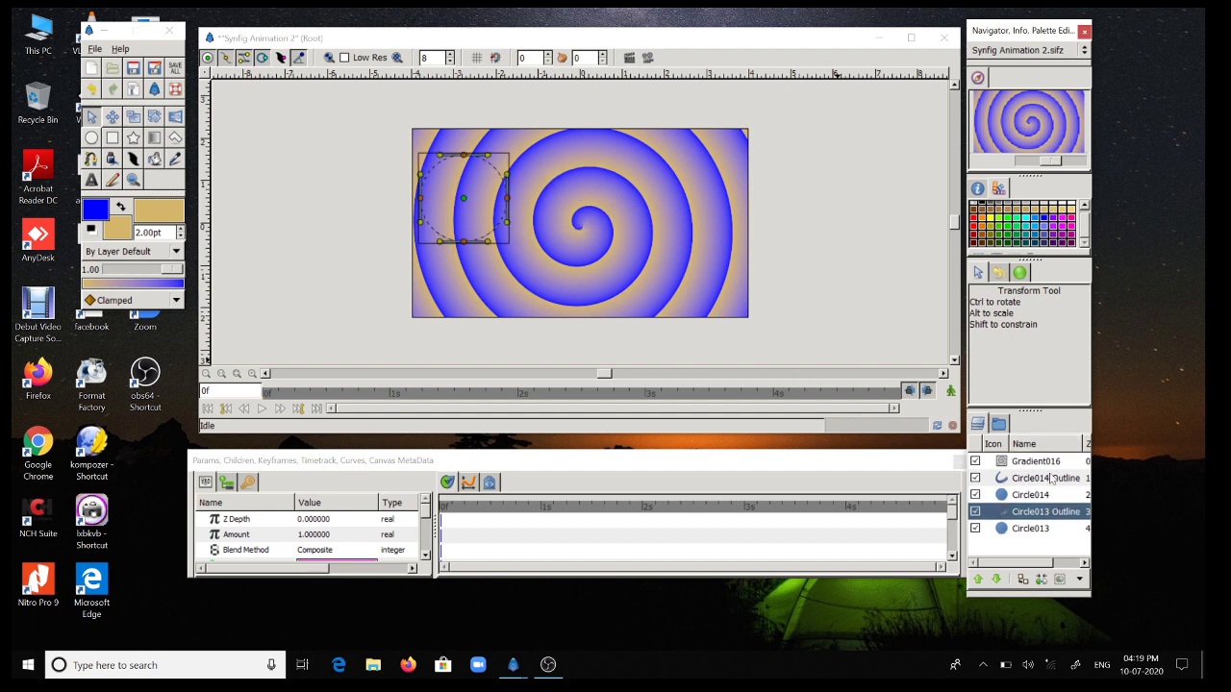
{"action": "left_click", "coordinate": [1001, 464]}
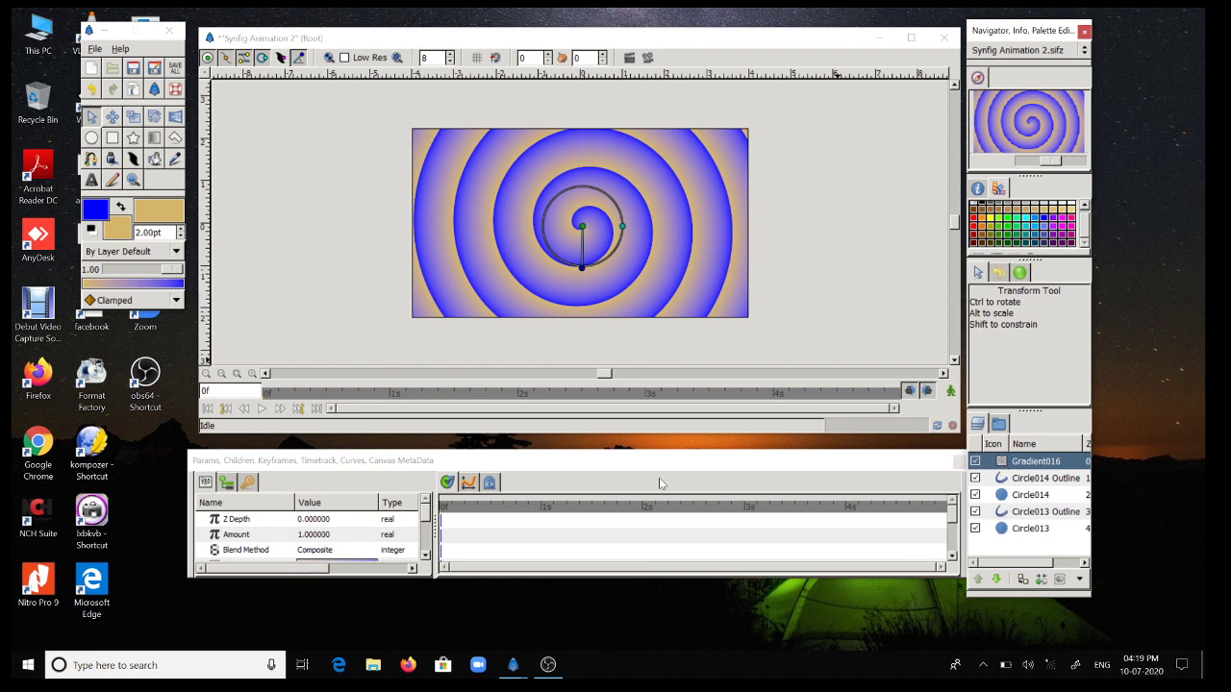
{"action": "left_click", "coordinate": [255, 461]}
{"action": "left_click_drag", "start_coordinate": [268, 461], "coordinate": [274, 454]}
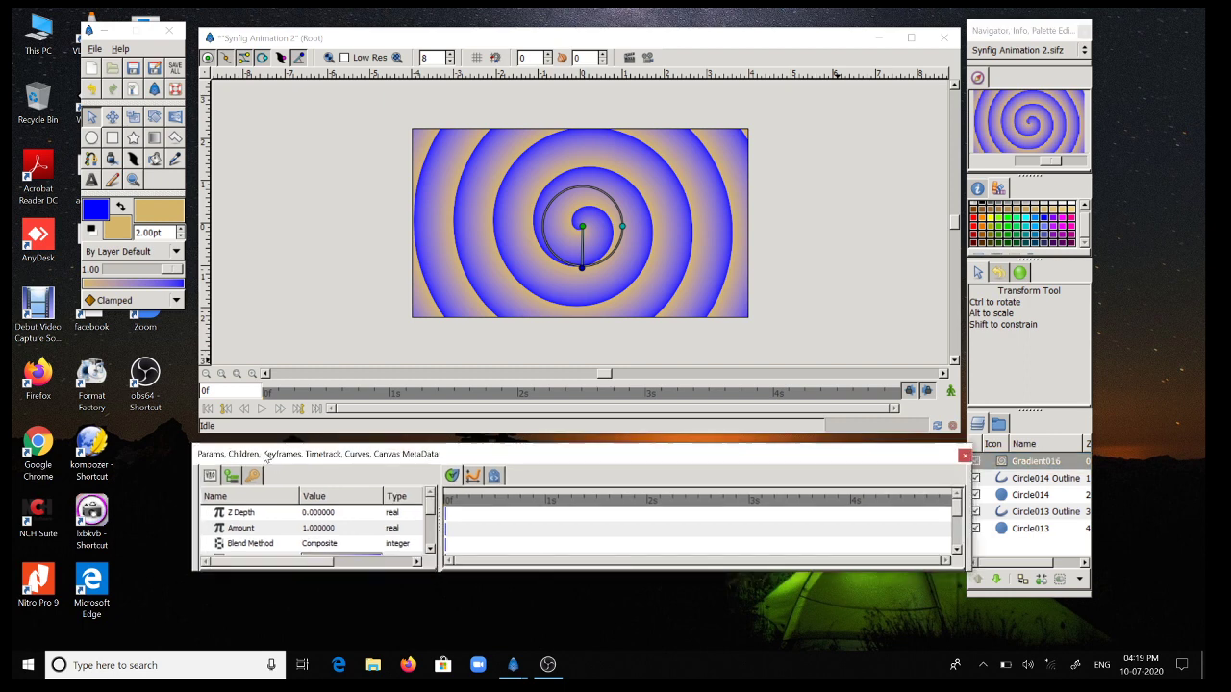
{"action": "left_click", "coordinate": [258, 544]}
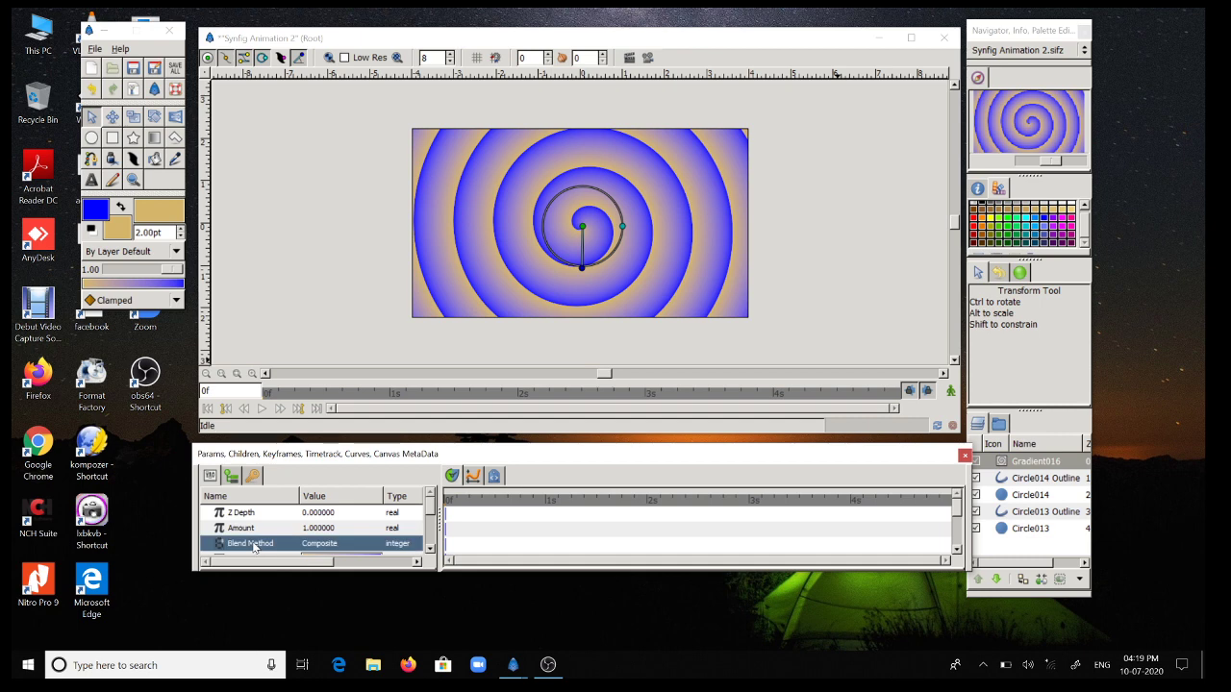
{"action": "left_click", "coordinate": [324, 548]}
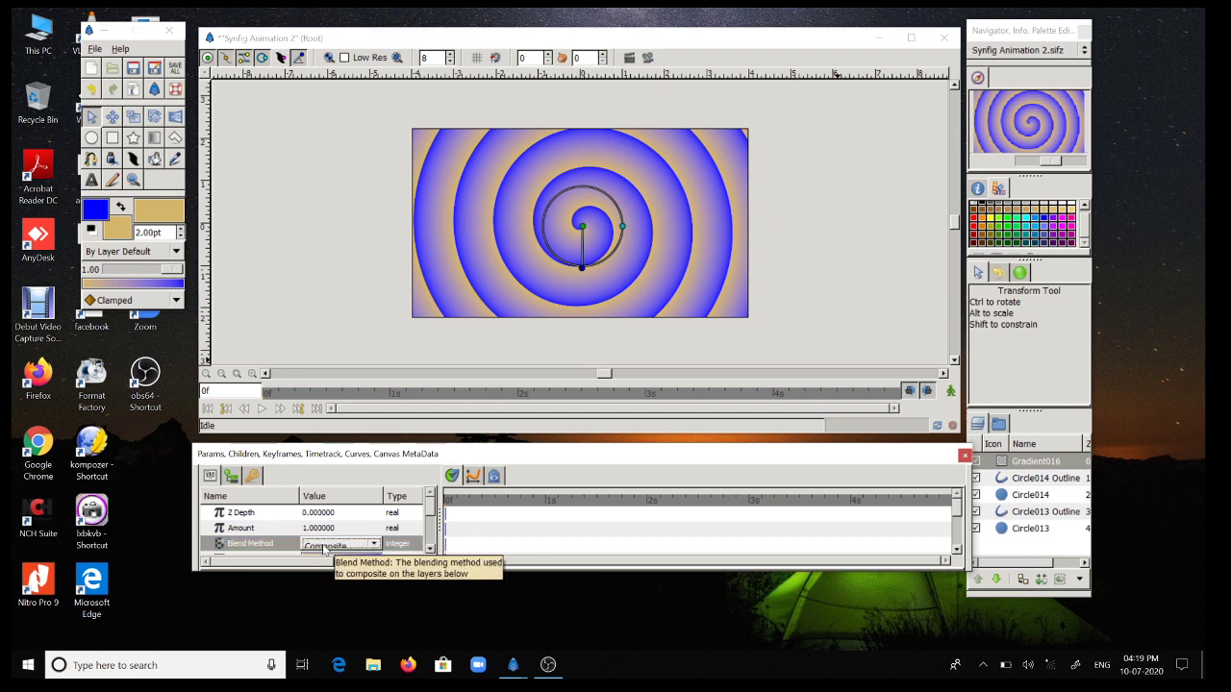
{"action": "left_click", "coordinate": [374, 544]}
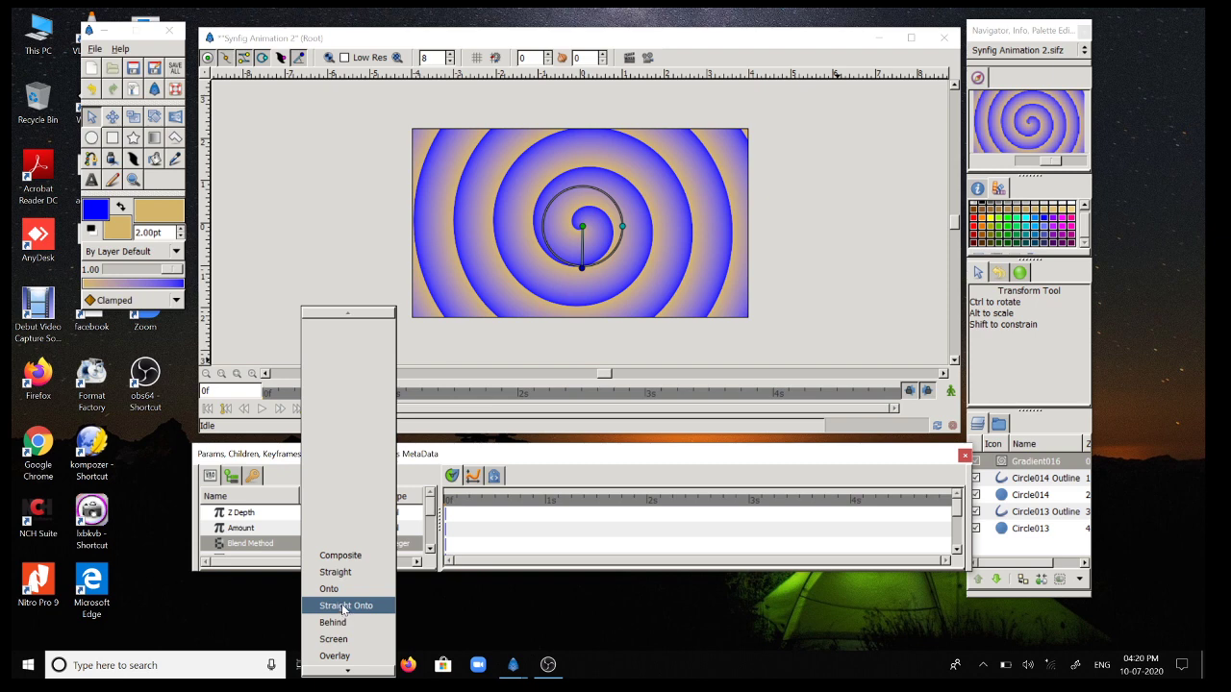
{"action": "left_click", "coordinate": [294, 514]}
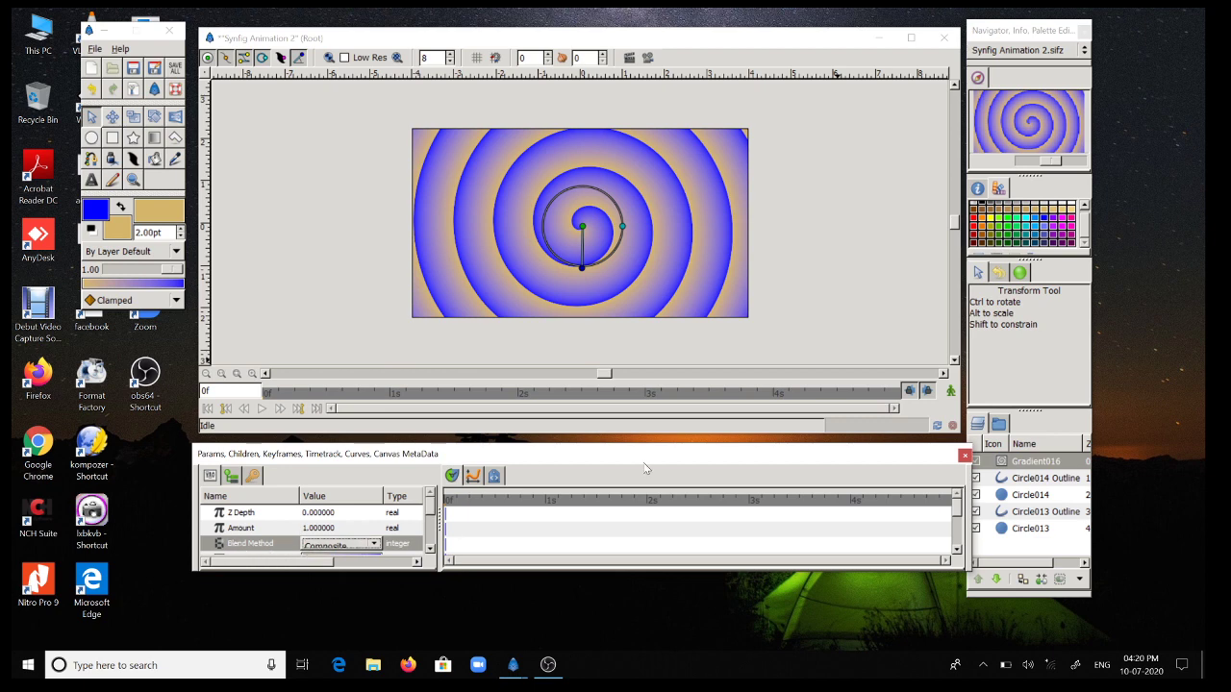
- Set the spiral gradient layer's Blend Method to Straight Onto and deselect the layer
{"action": "left_click", "coordinate": [1001, 465]}
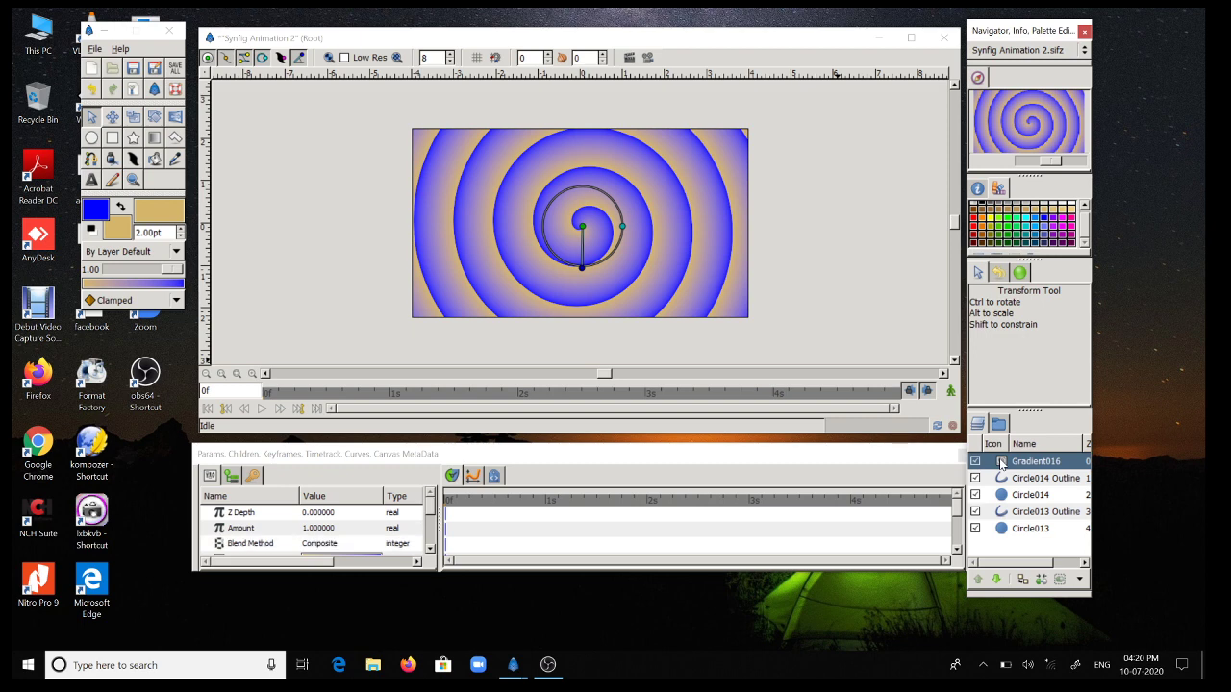
{"action": "left_click", "coordinate": [259, 546]}
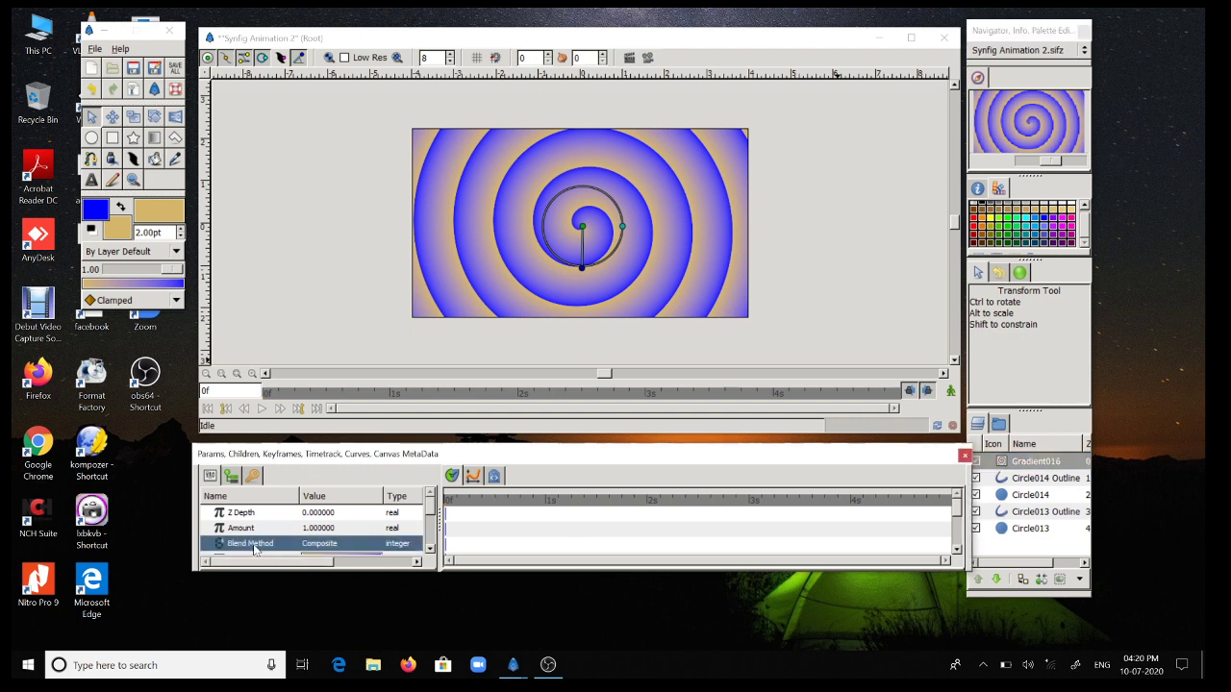
{"action": "left_click", "coordinate": [317, 548]}
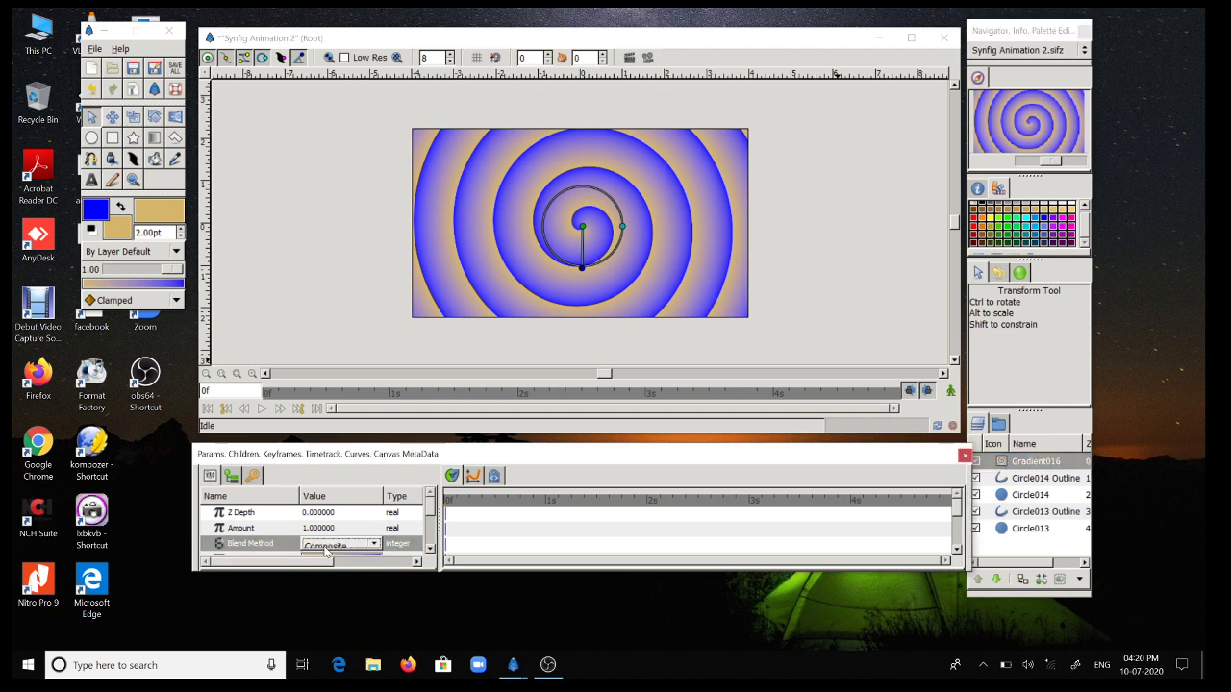
{"action": "left_click", "coordinate": [374, 545]}
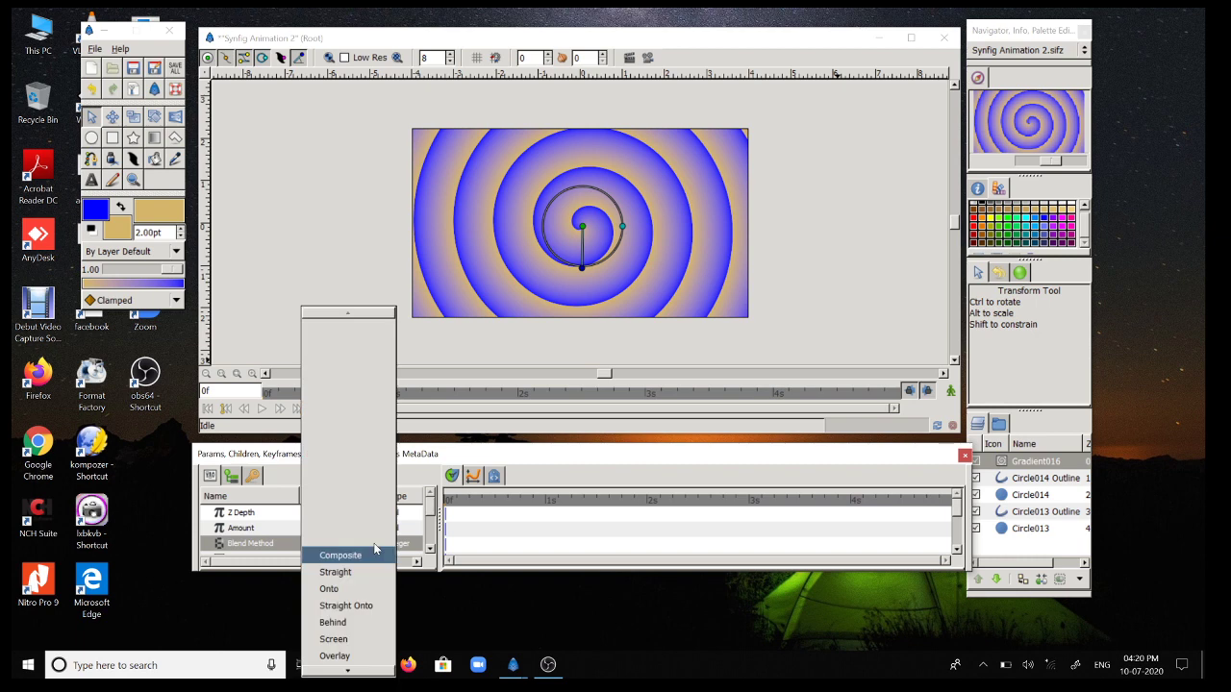
{"action": "left_click", "coordinate": [362, 608]}
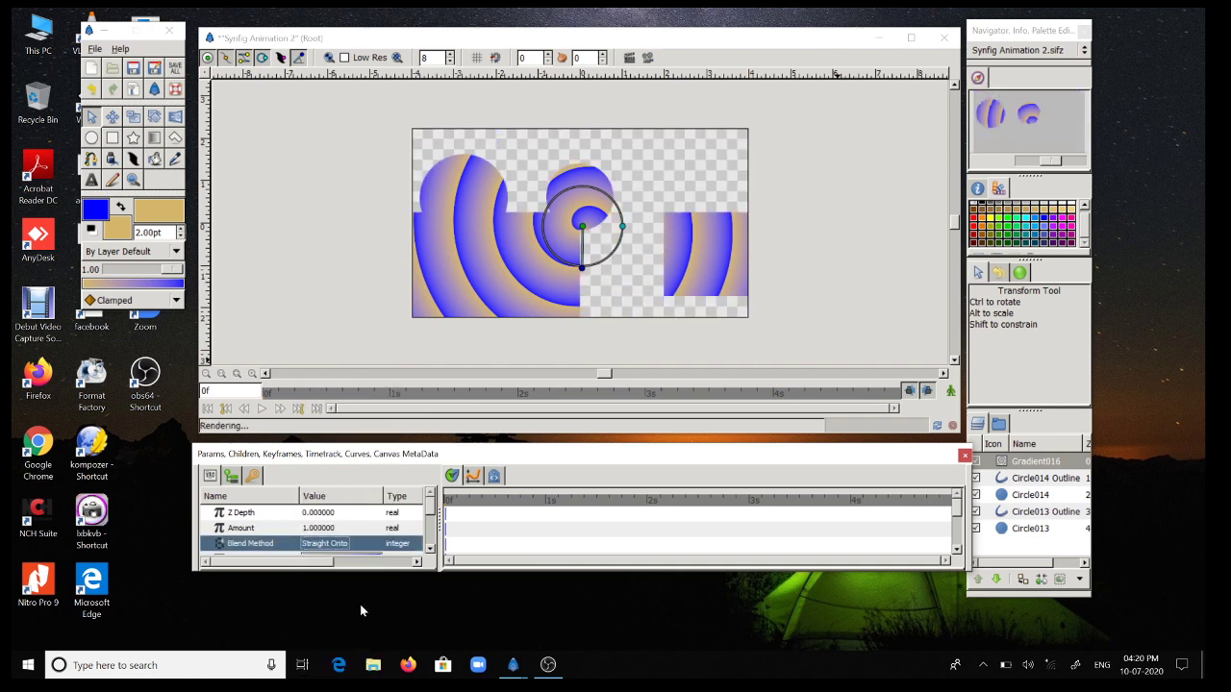
{"action": "left_click", "coordinate": [671, 231]}
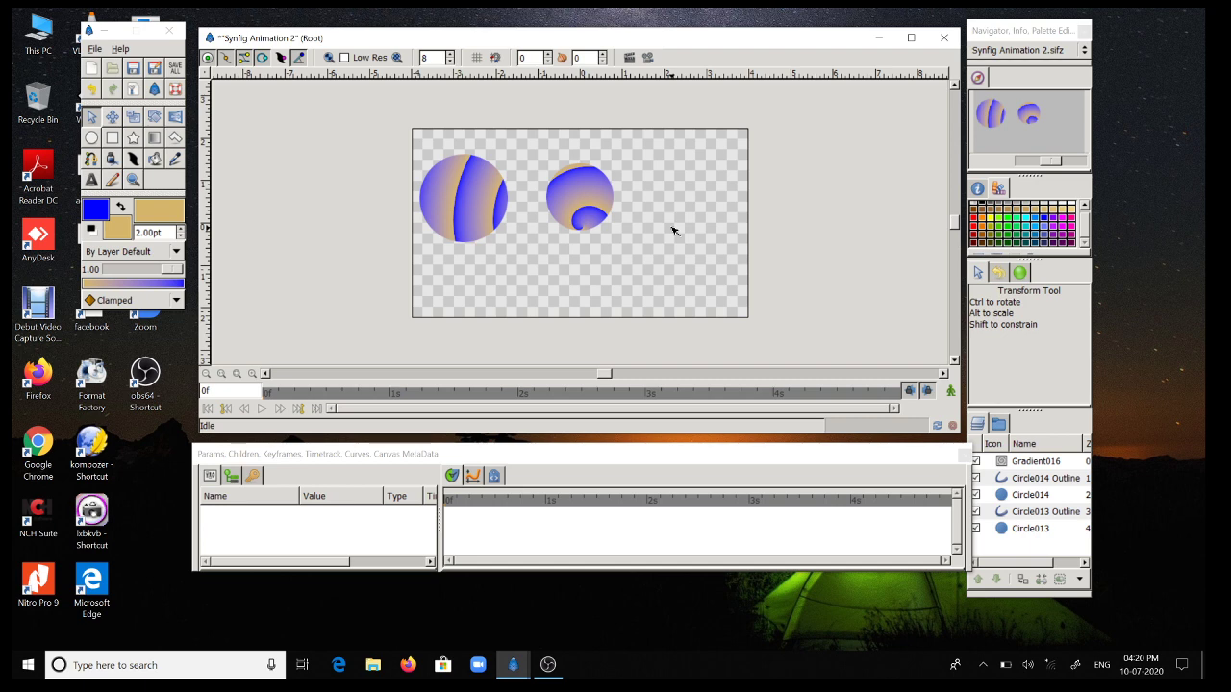
{"action": "left_click", "coordinate": [673, 458]}
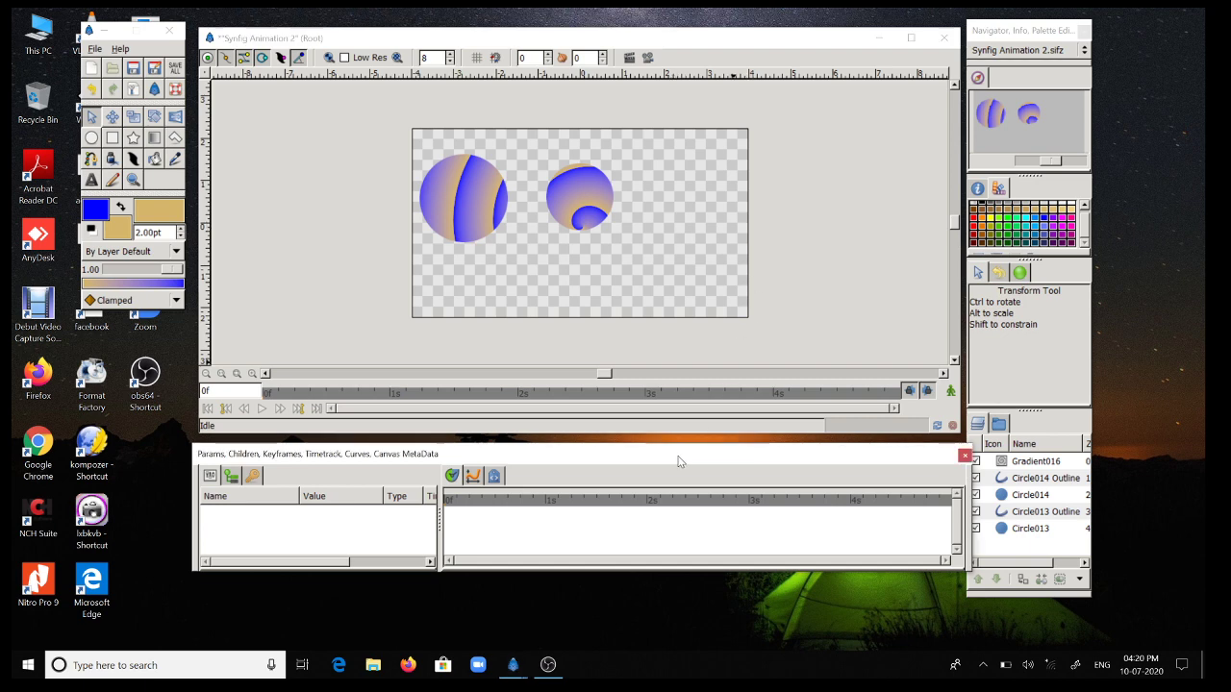
- Move the spiral gradient's centre to the empty lower-right part of the canvas, and from there onto the centre of the smaller circle
{"action": "left_click_drag", "start_coordinate": [672, 457], "coordinate": [669, 458]}
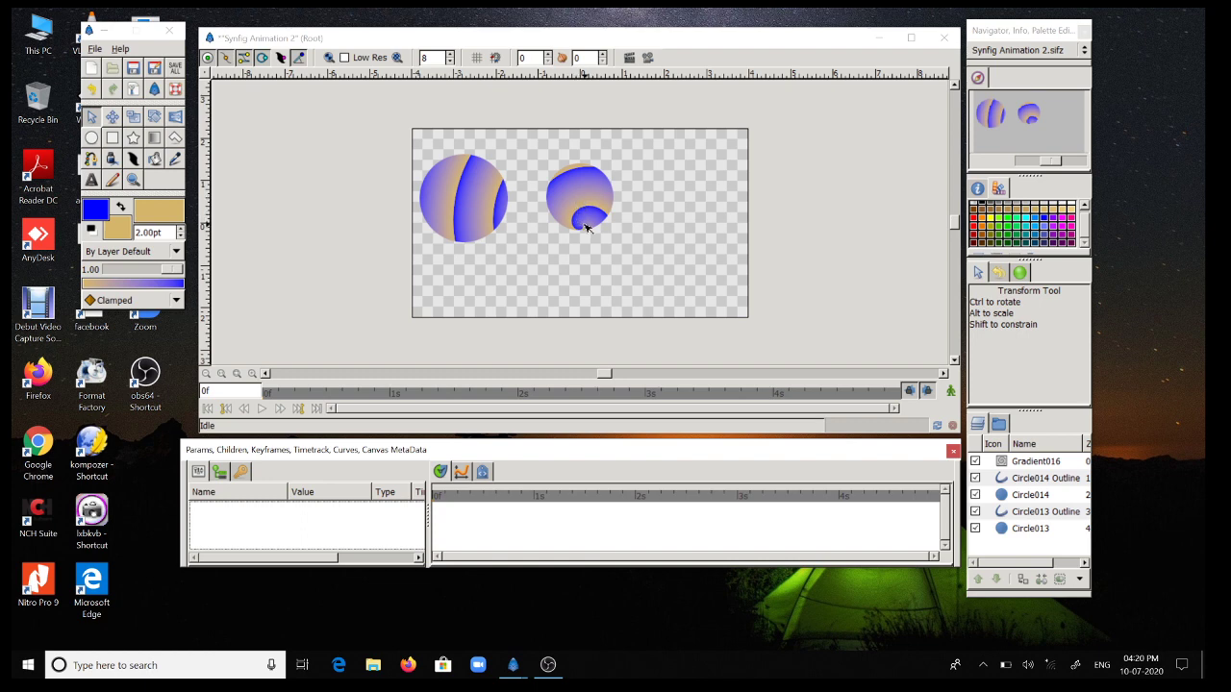
{"action": "left_click", "coordinate": [998, 463]}
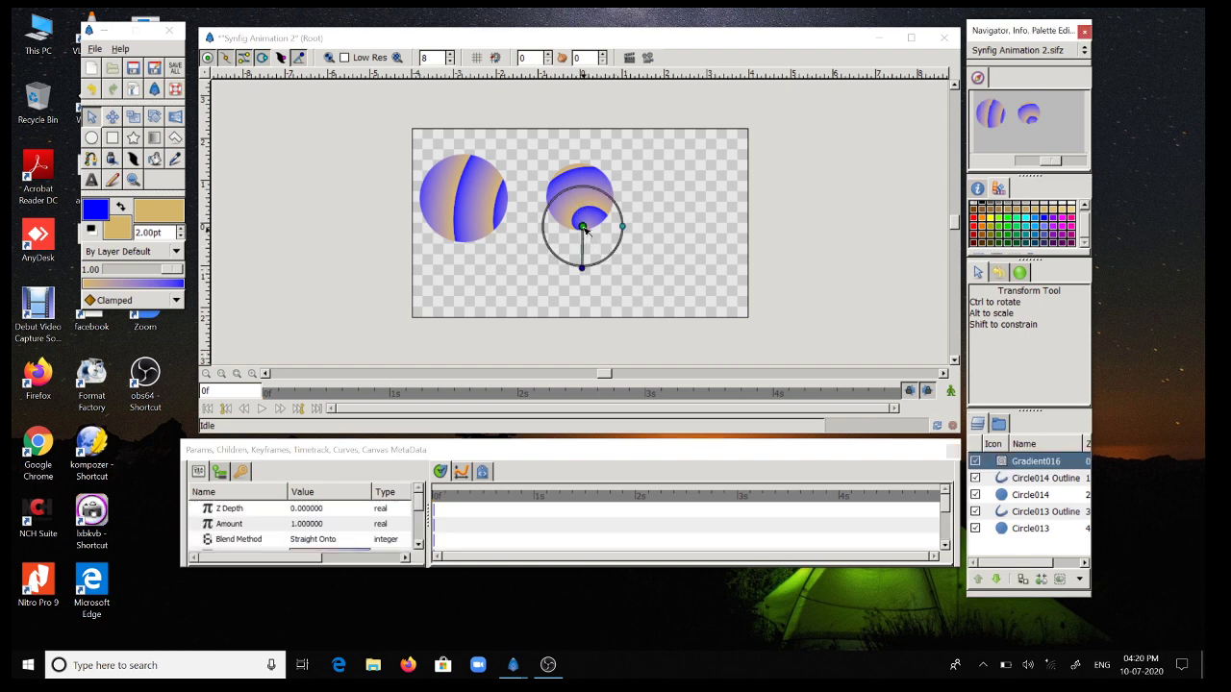
{"action": "left_click_drag", "start_coordinate": [584, 227], "coordinate": [695, 256]}
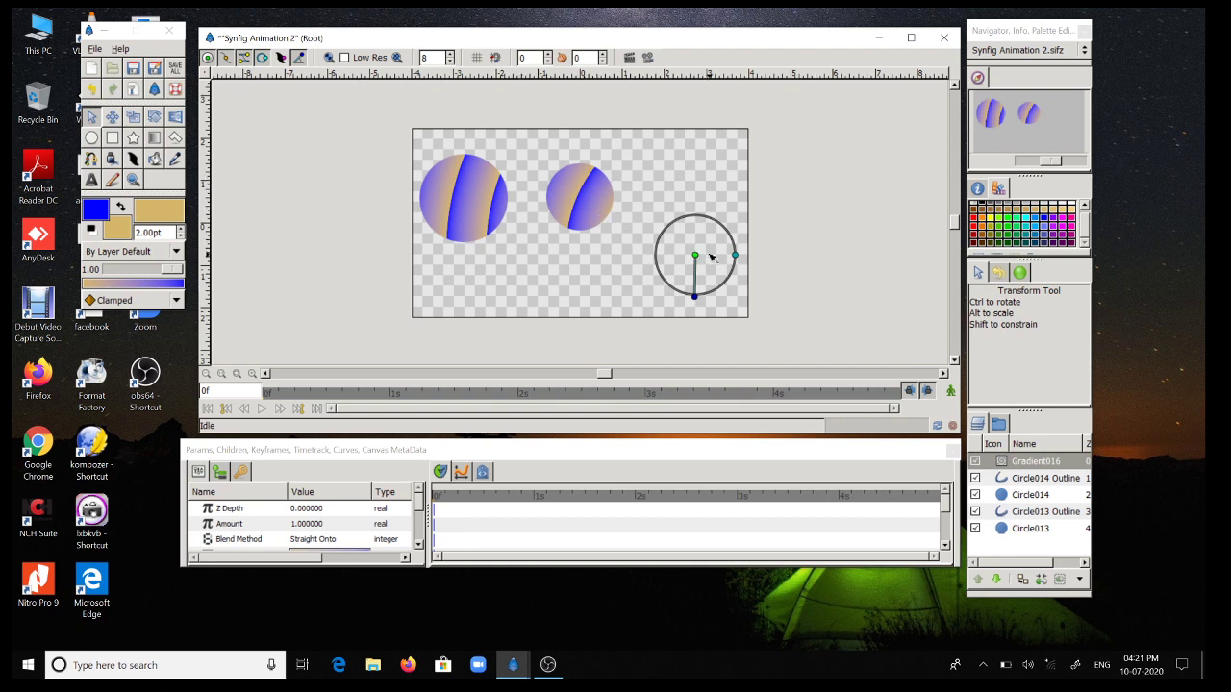
{"action": "left_click_drag", "start_coordinate": [695, 256], "coordinate": [583, 203]}
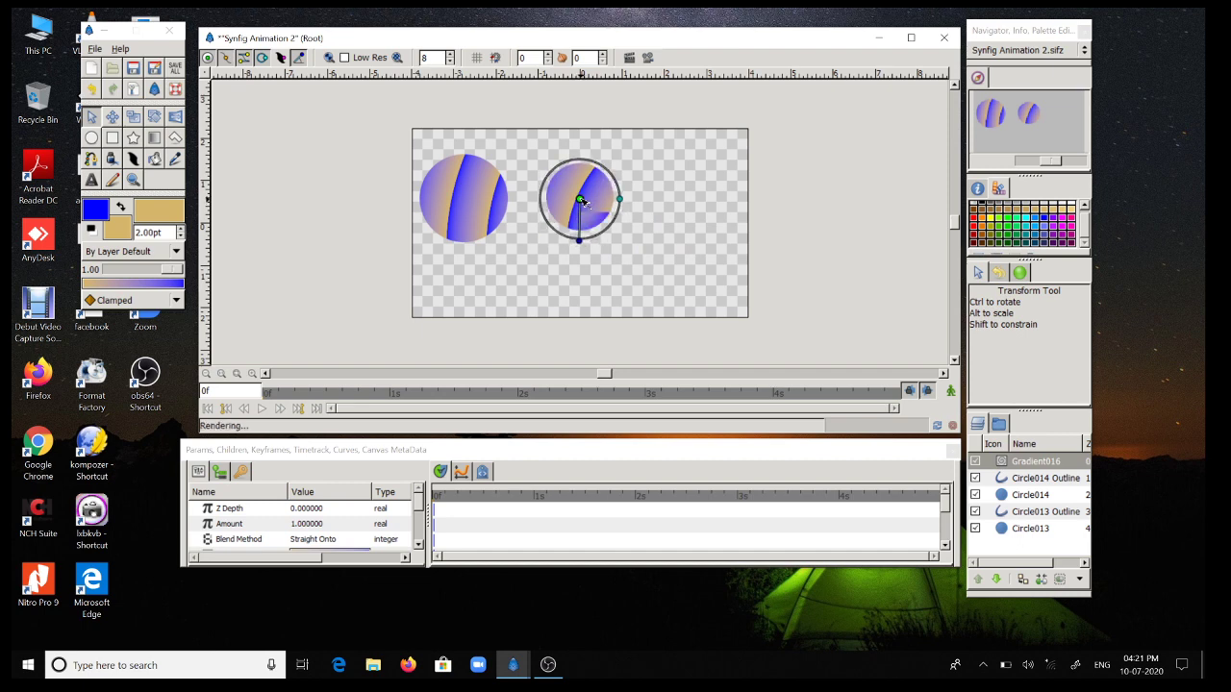
{"action": "left_click", "coordinate": [660, 217]}
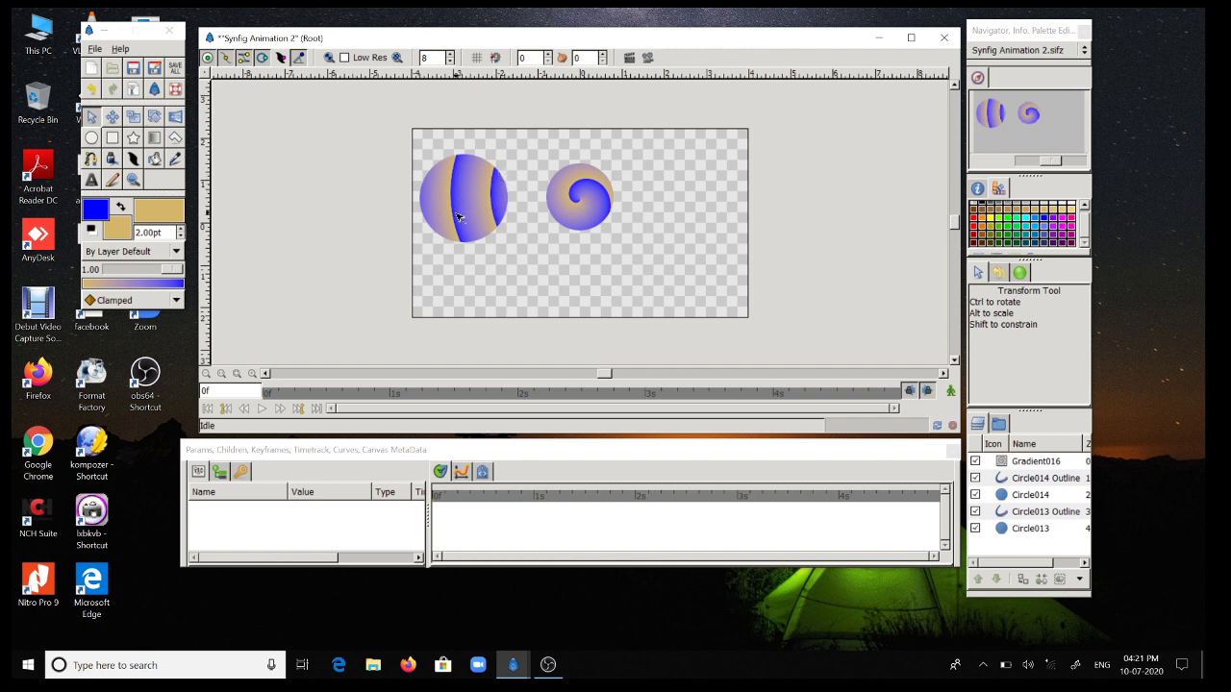
- Move the spiral gradient's centre onto the centre of the larger circle and deselect the gradient layer
{"action": "left_click", "coordinate": [584, 205]}
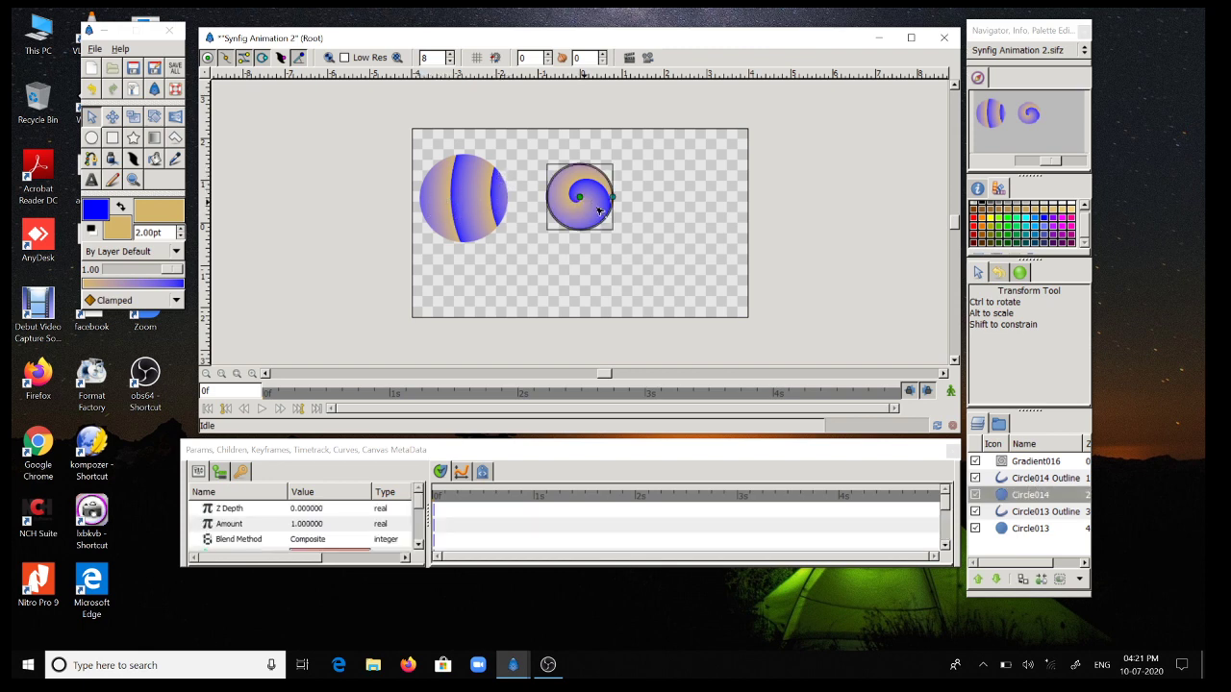
{"action": "left_click", "coordinate": [1001, 464]}
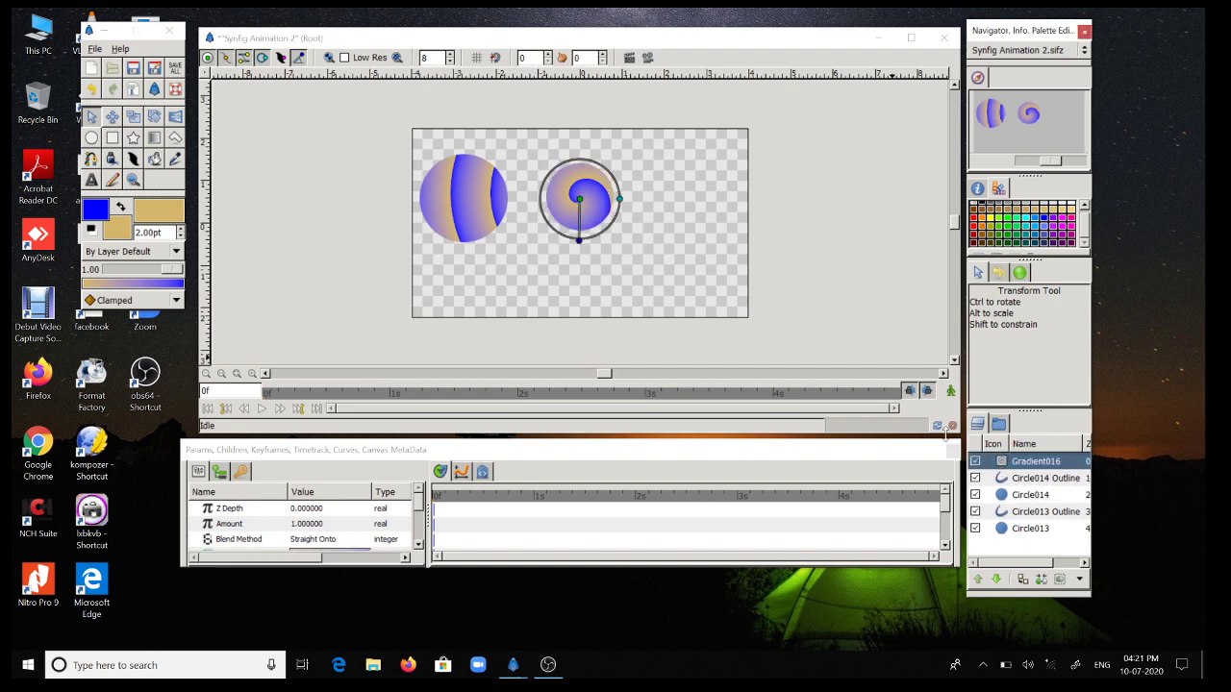
{"action": "left_click_drag", "start_coordinate": [584, 204], "coordinate": [465, 201]}
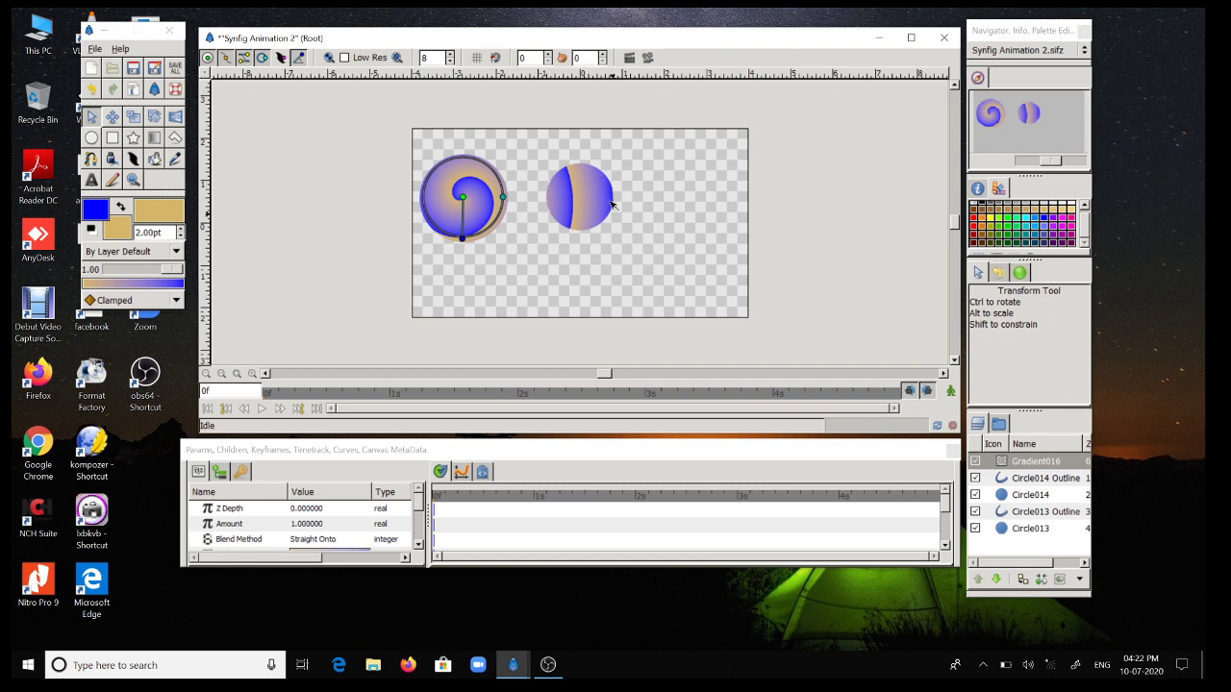
{"action": "left_click", "coordinate": [531, 244]}
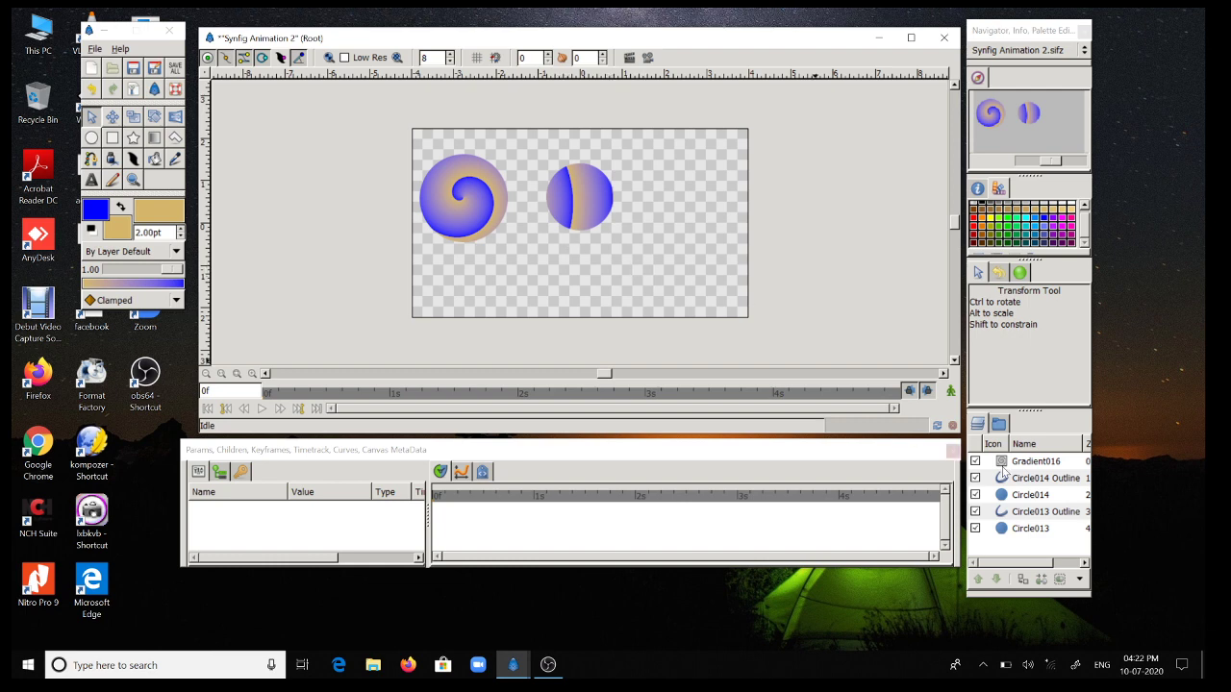
- Move the spiral gradient to the empty lower-right part of the canvas and shrink its radius to a small circle around its centre
{"action": "left_click", "coordinate": [1006, 465]}
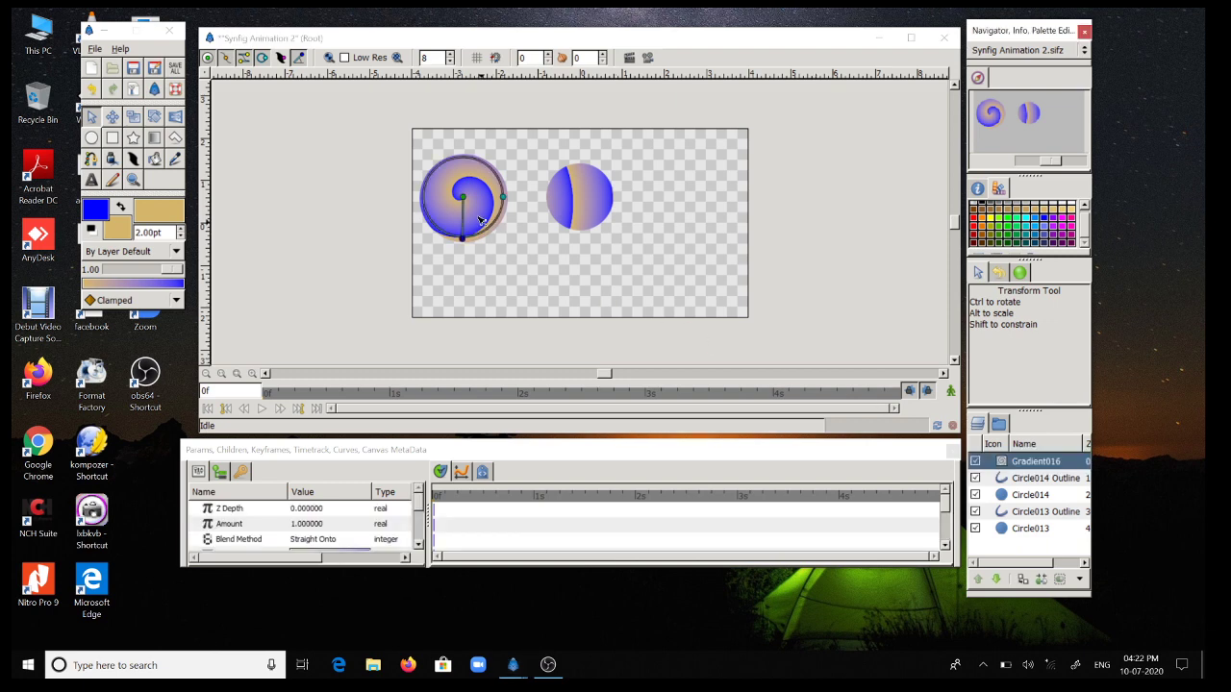
{"action": "left_click_drag", "start_coordinate": [463, 197], "coordinate": [663, 257]}
{"action": "left_click_drag", "start_coordinate": [661, 256], "coordinate": [679, 268]}
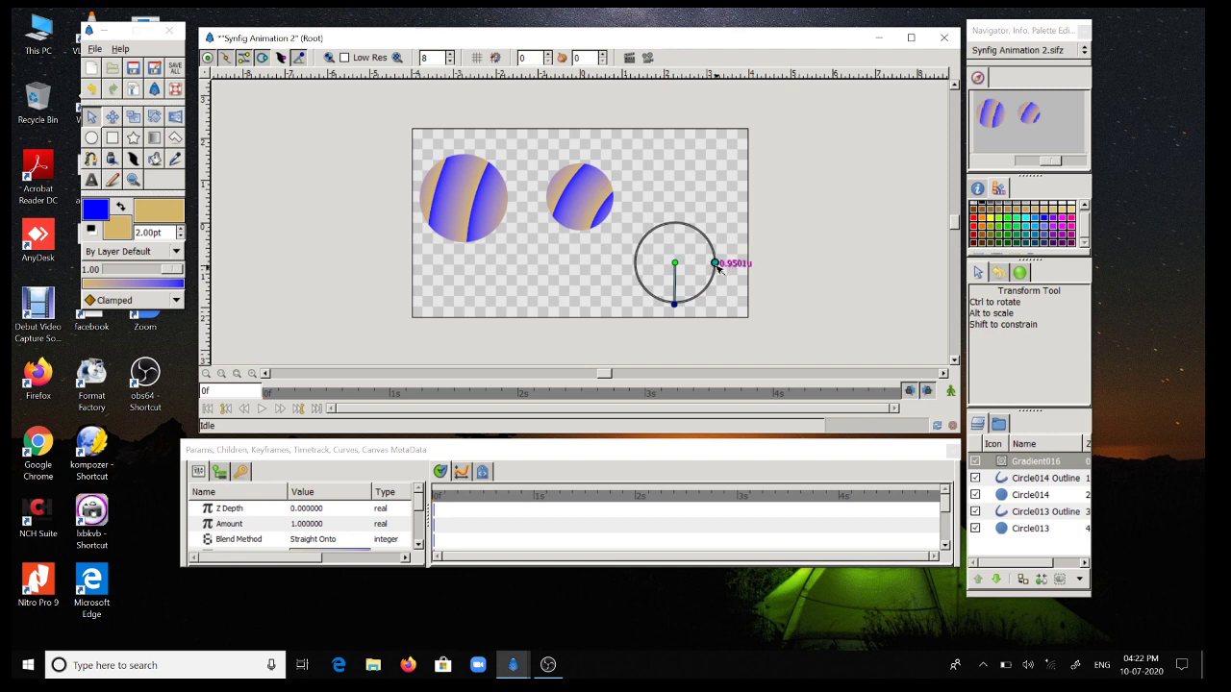
{"action": "mouse_move", "coordinate": [716, 268]}
{"action": "left_click_drag", "start_coordinate": [716, 264], "coordinate": [683, 262]}
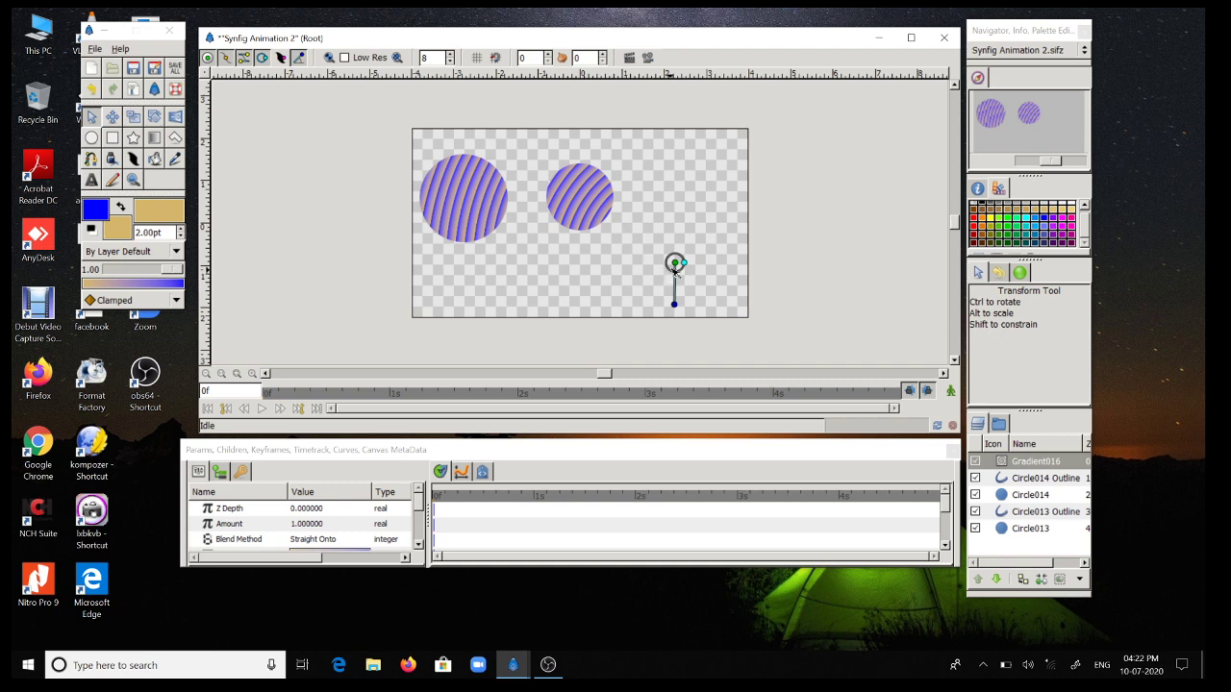
- Centre the tightened spiral gradient first on the smaller circle and finally on the larger circle, deselecting the layer each time
{"action": "left_click_drag", "start_coordinate": [677, 265], "coordinate": [584, 201]}
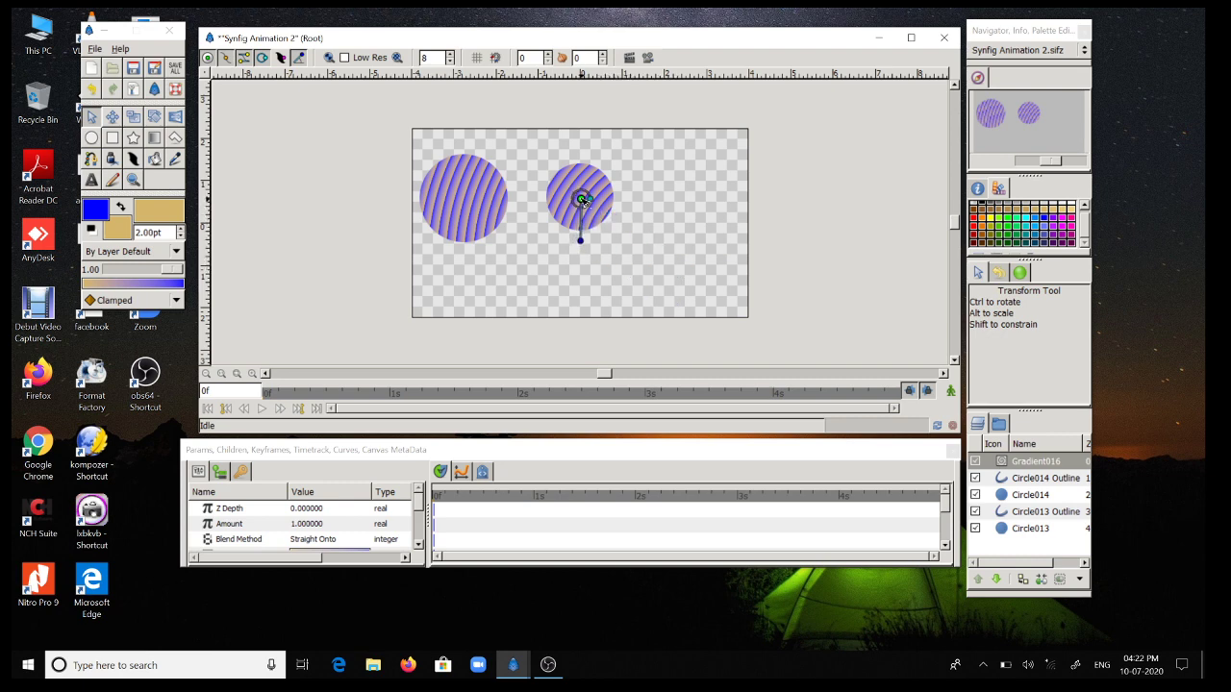
{"action": "left_click", "coordinate": [654, 242]}
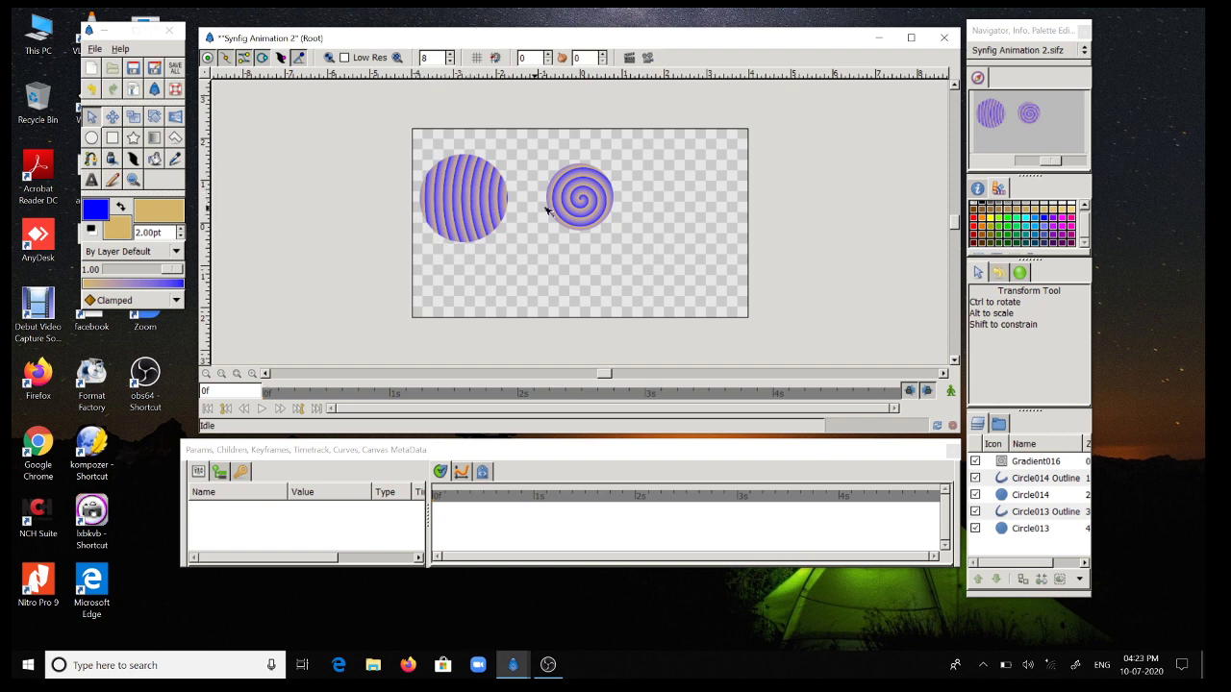
{"action": "left_click", "coordinate": [1004, 464]}
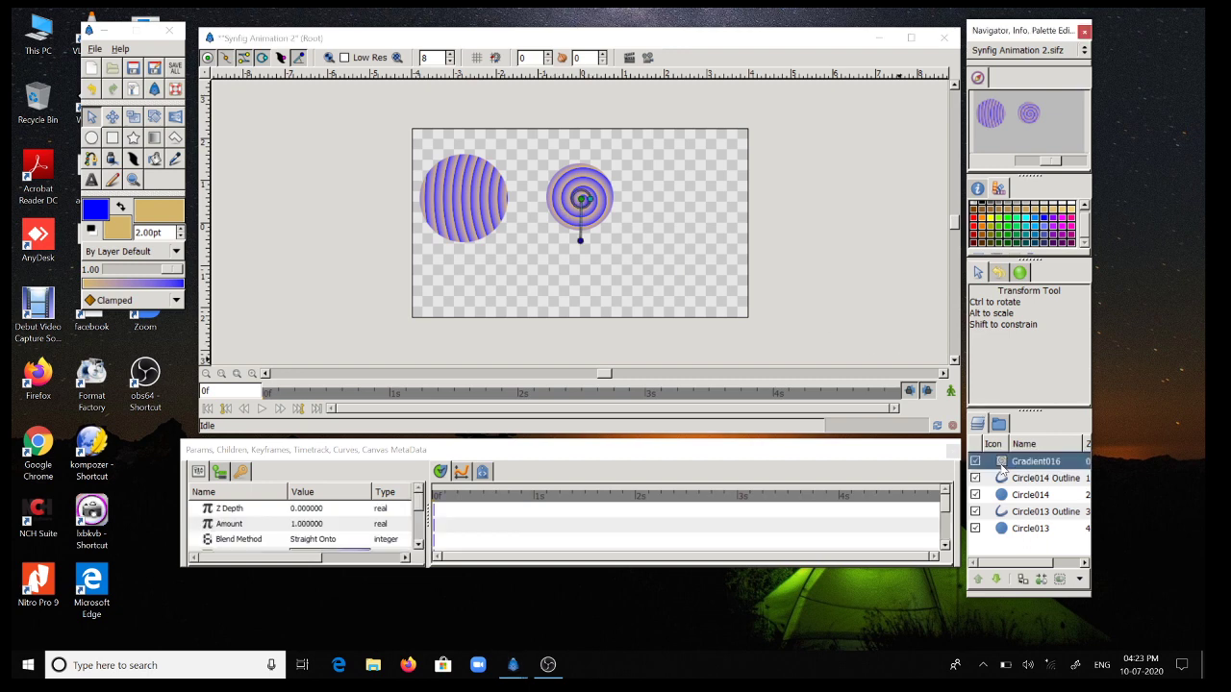
{"action": "left_click_drag", "start_coordinate": [581, 199], "coordinate": [462, 196]}
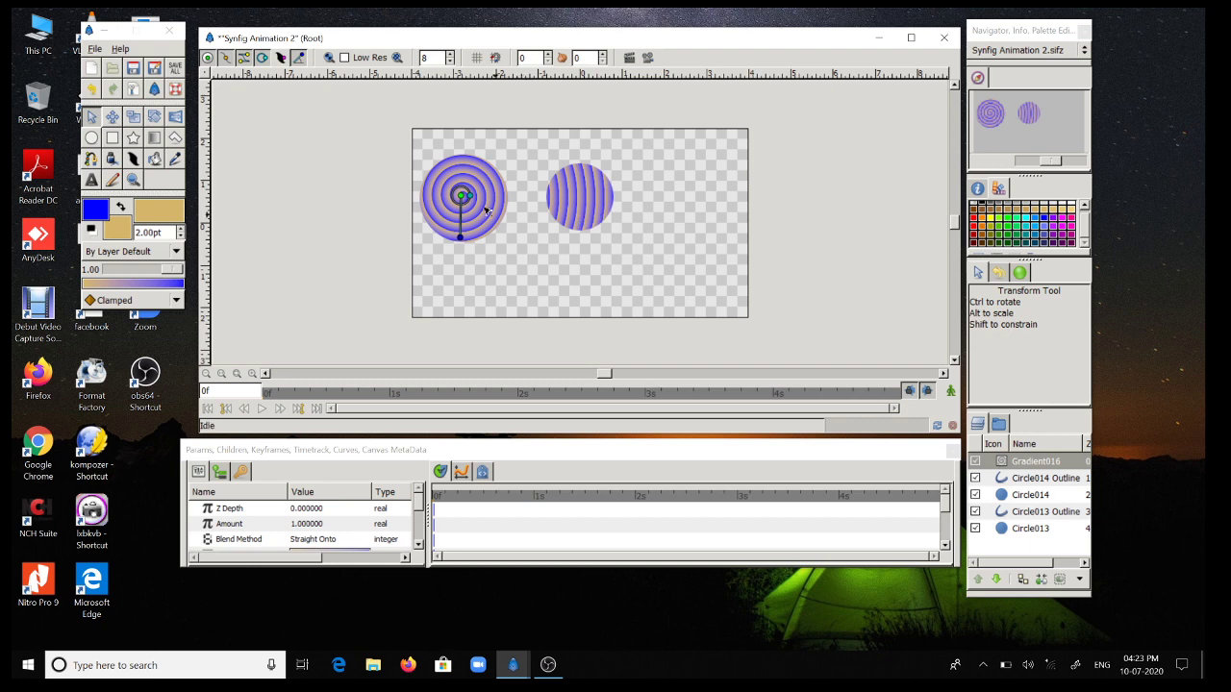
{"action": "left_click", "coordinate": [527, 250]}
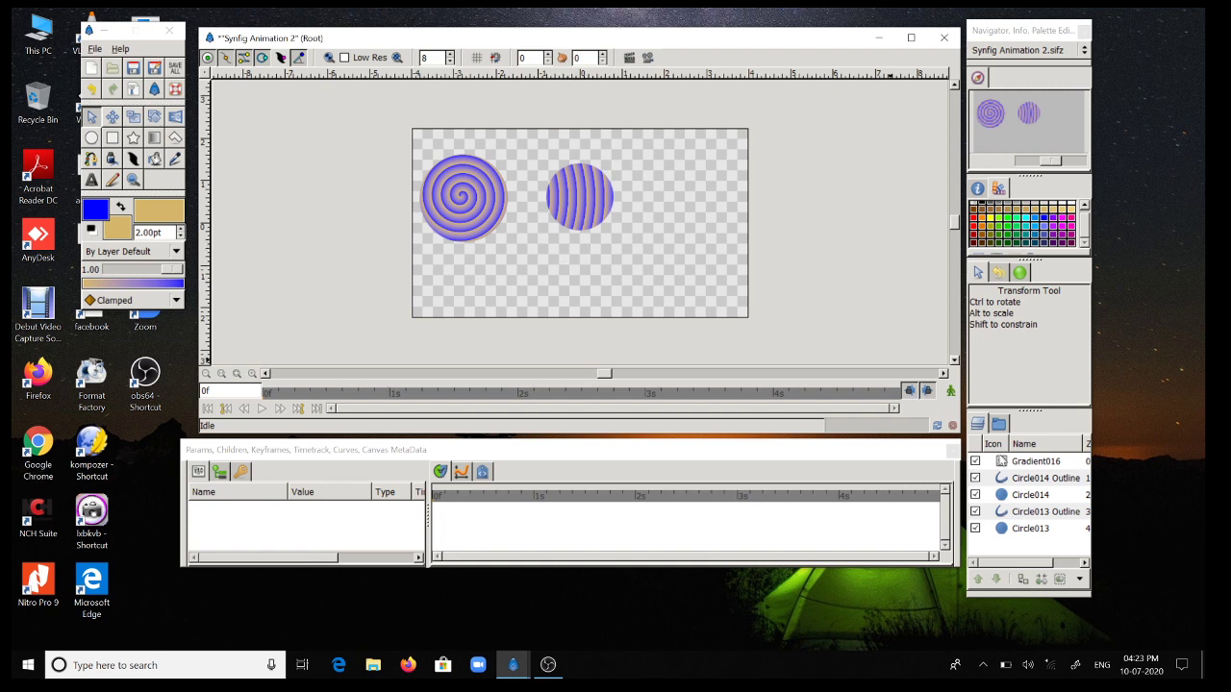
- Examine where the gradient layer sits in the layer stack relative to the two circles
{"action": "left_click", "coordinate": [1001, 463]}
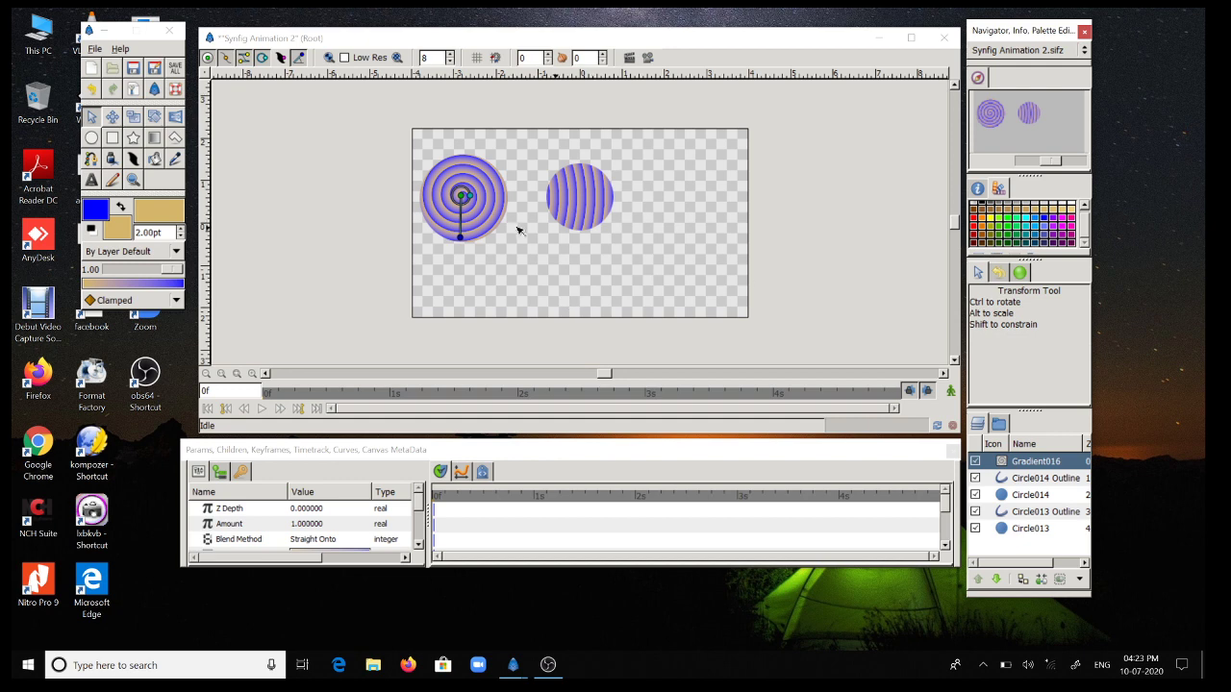
{"action": "left_click", "coordinate": [589, 280]}
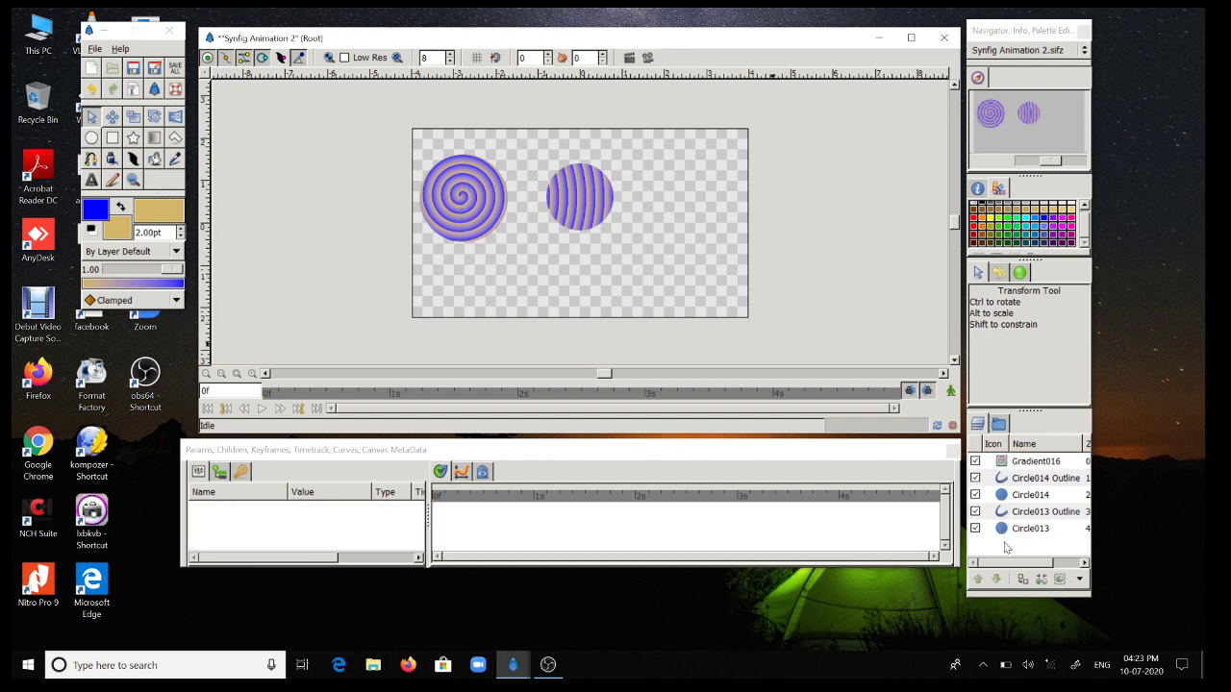
{"action": "left_click", "coordinate": [1004, 463]}
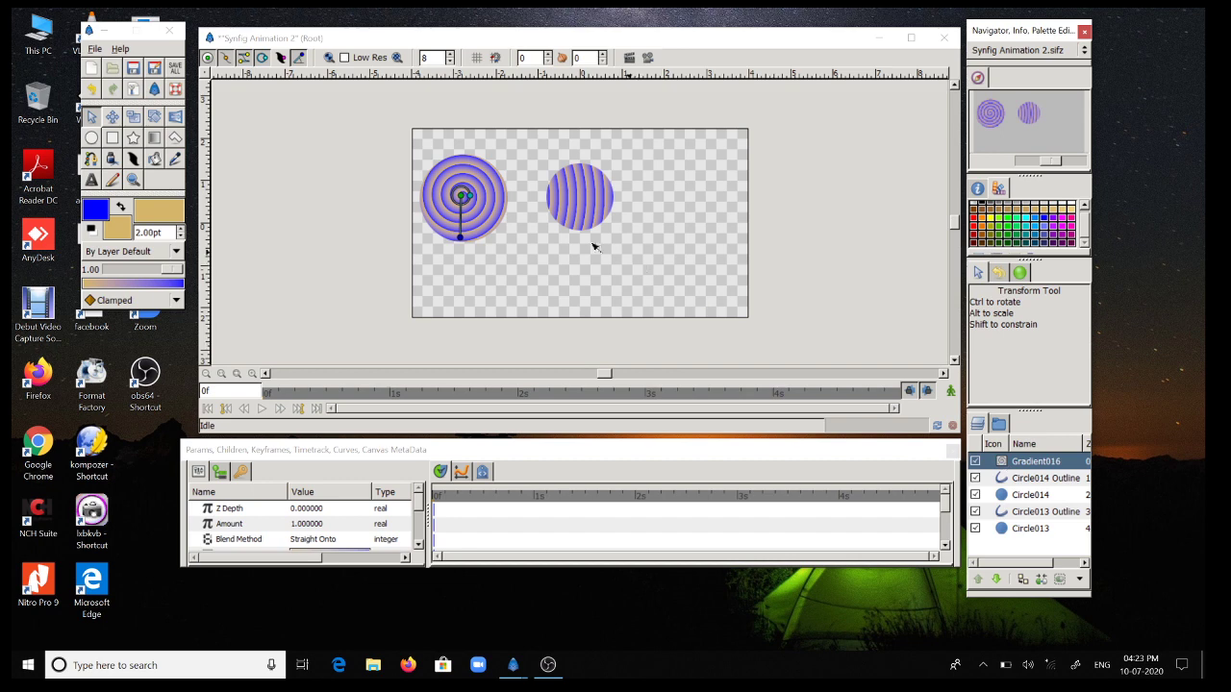
{"action": "left_click", "coordinate": [565, 211]}
{"action": "left_click", "coordinate": [460, 210]}
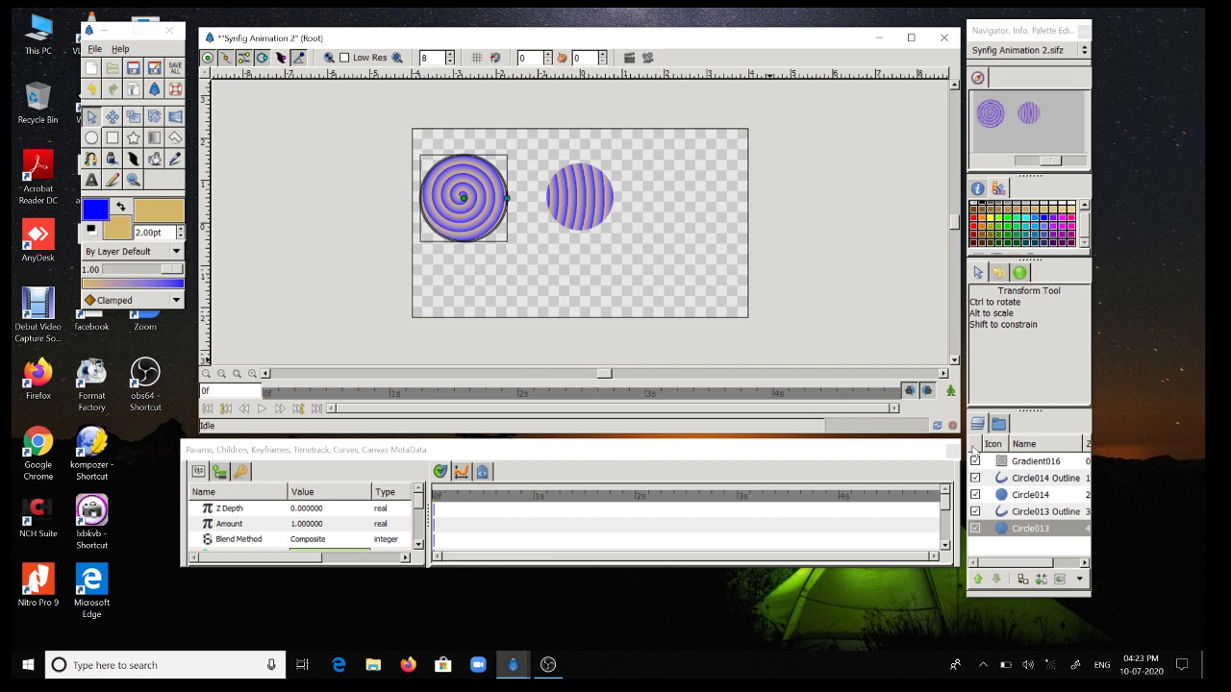
- Move the Gradient016 layer between Circle014 and Circle013 Outline in the layer stack, and clear the selection
{"action": "left_click", "coordinate": [1005, 466]}
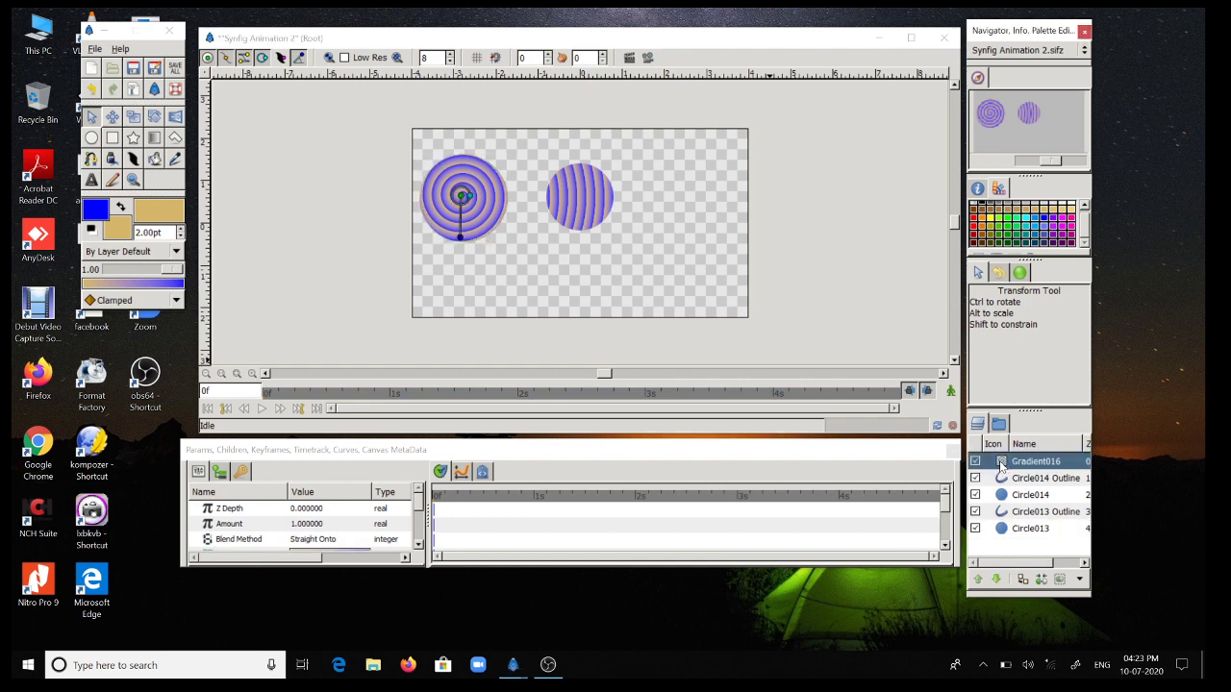
{"action": "left_click_drag", "start_coordinate": [1002, 465], "coordinate": [1000, 514]}
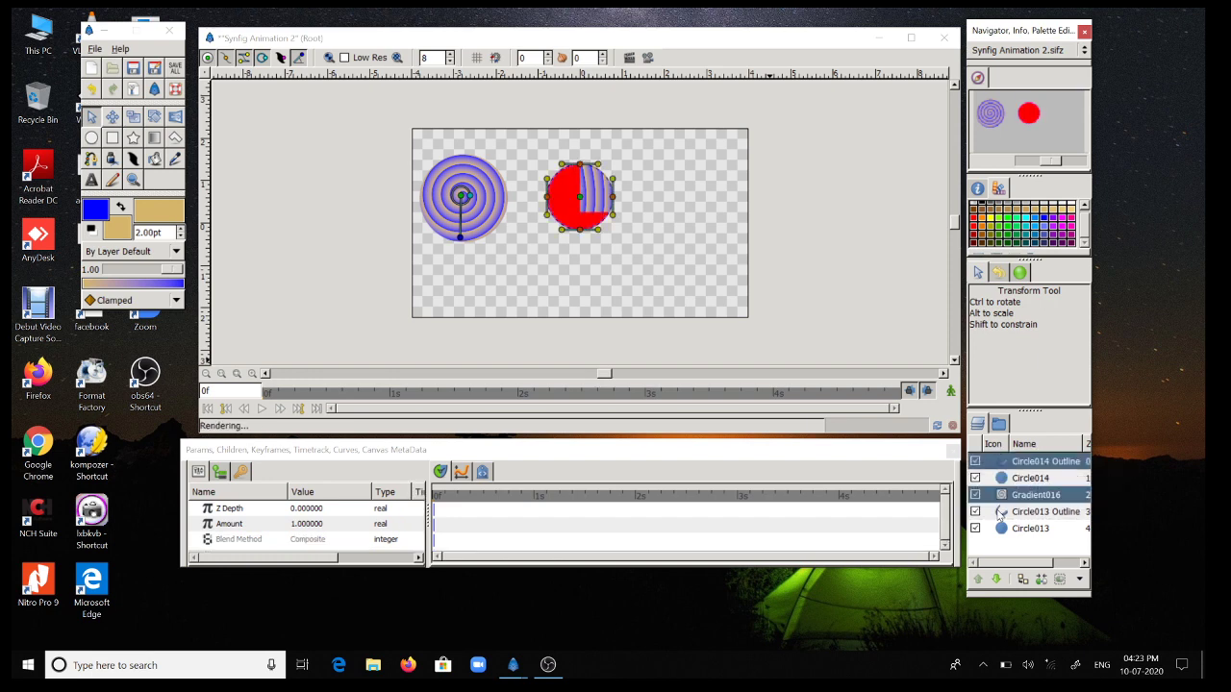
{"action": "left_click", "coordinate": [739, 278]}
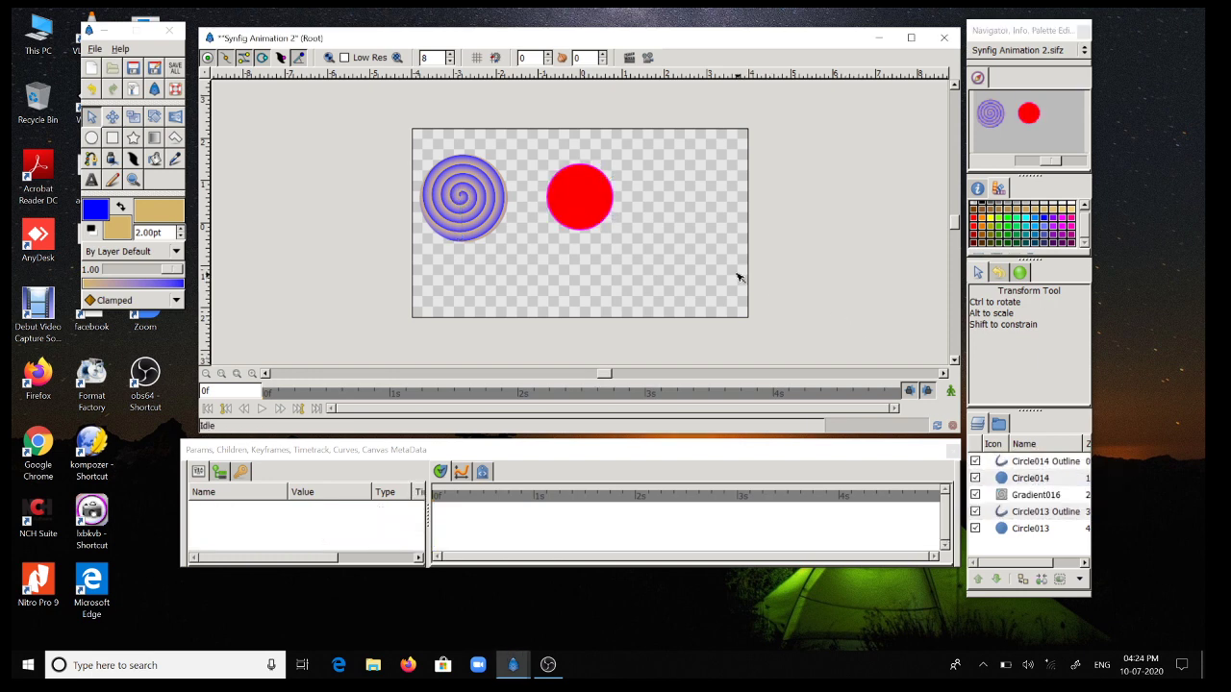
- Examine the stacking order of Gradient016, Circle014 and Circle014 Outline and which shape each one holds on the canvas
{"action": "left_click", "coordinate": [1003, 497]}
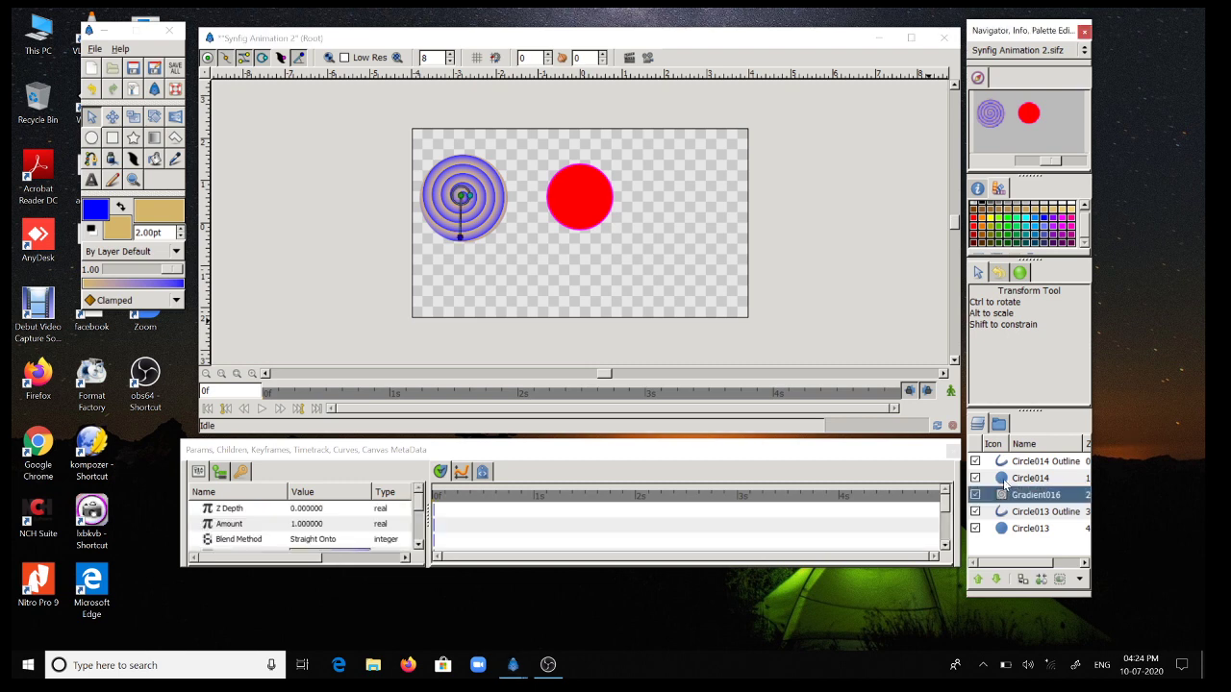
{"action": "left_click", "coordinate": [1006, 478]}
{"action": "left_click", "coordinate": [1007, 463]}
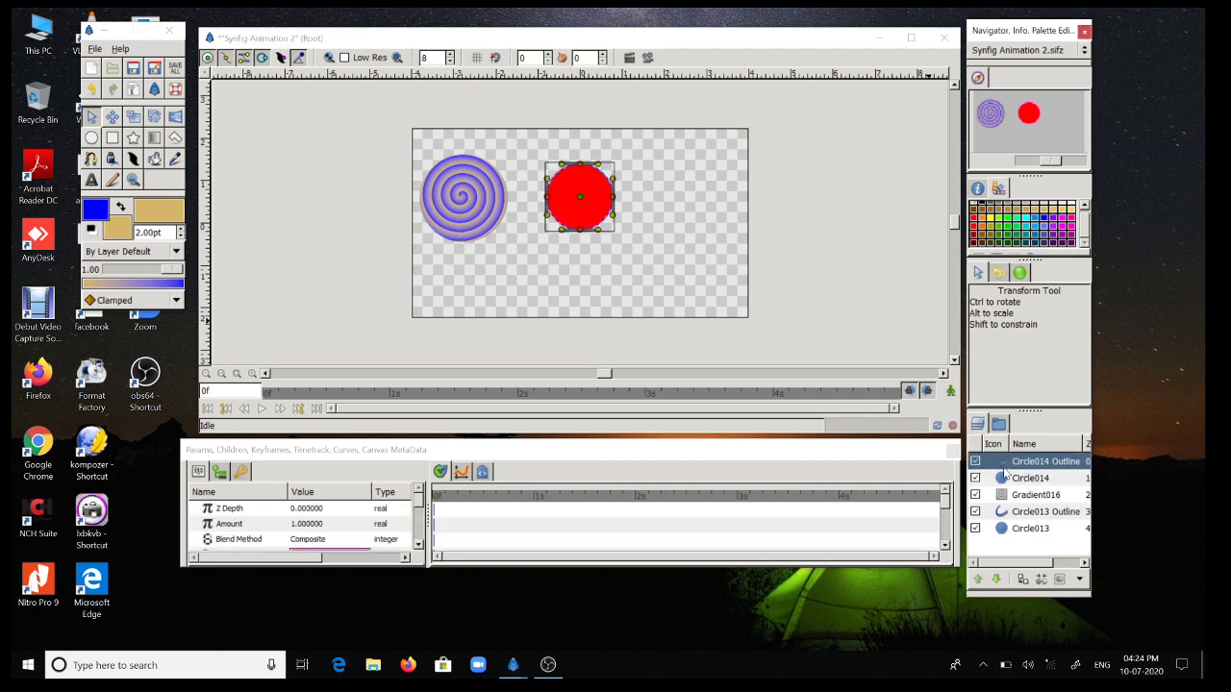
{"action": "left_click", "coordinate": [1006, 496]}
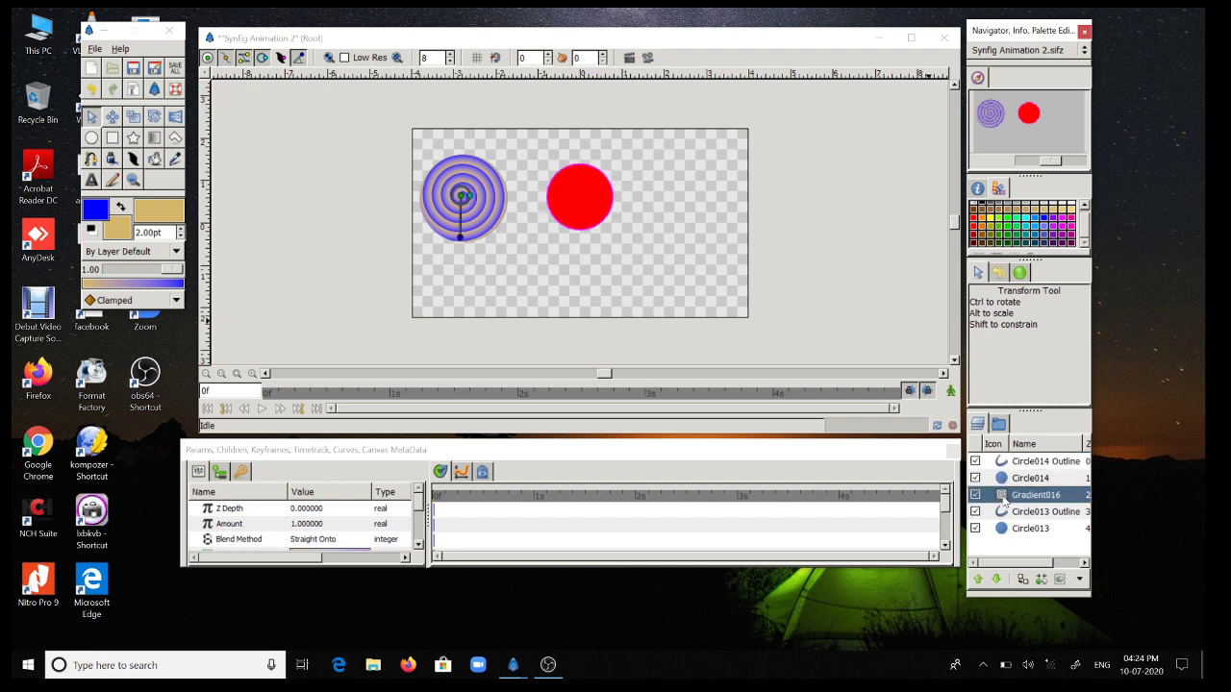
{"action": "left_click", "coordinate": [581, 198]}
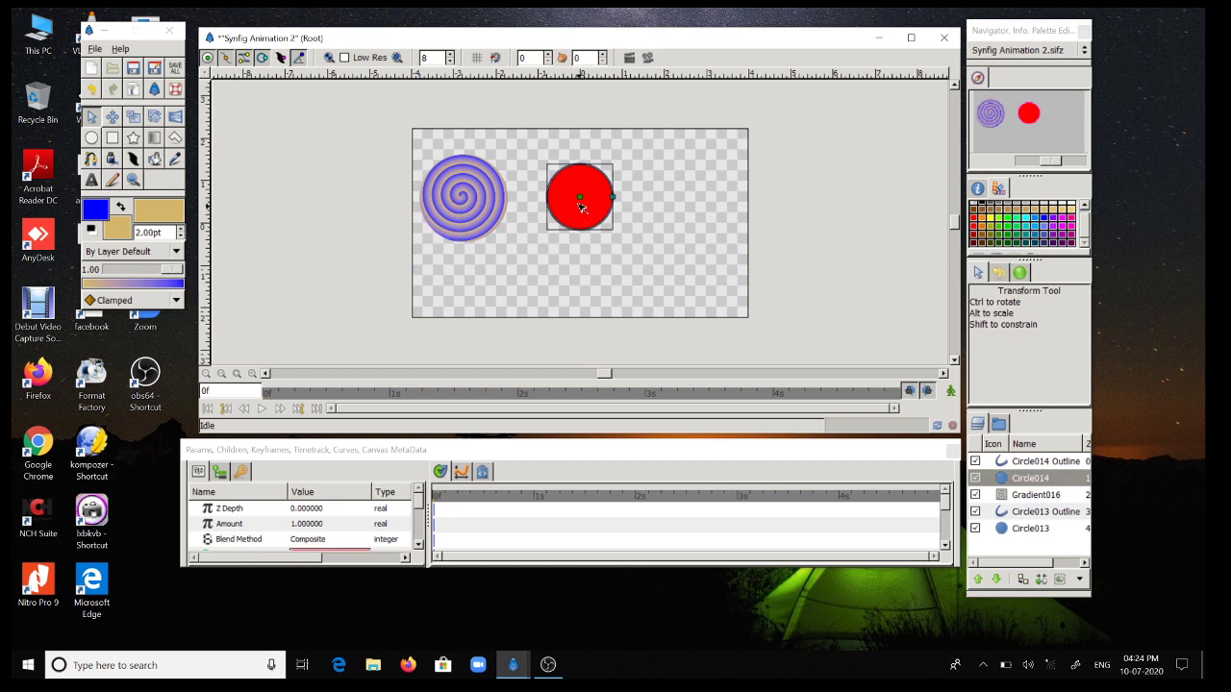
{"action": "left_click", "coordinate": [1003, 482]}
{"action": "left_click", "coordinate": [1004, 466]}
{"action": "left_click", "coordinate": [1001, 485]}
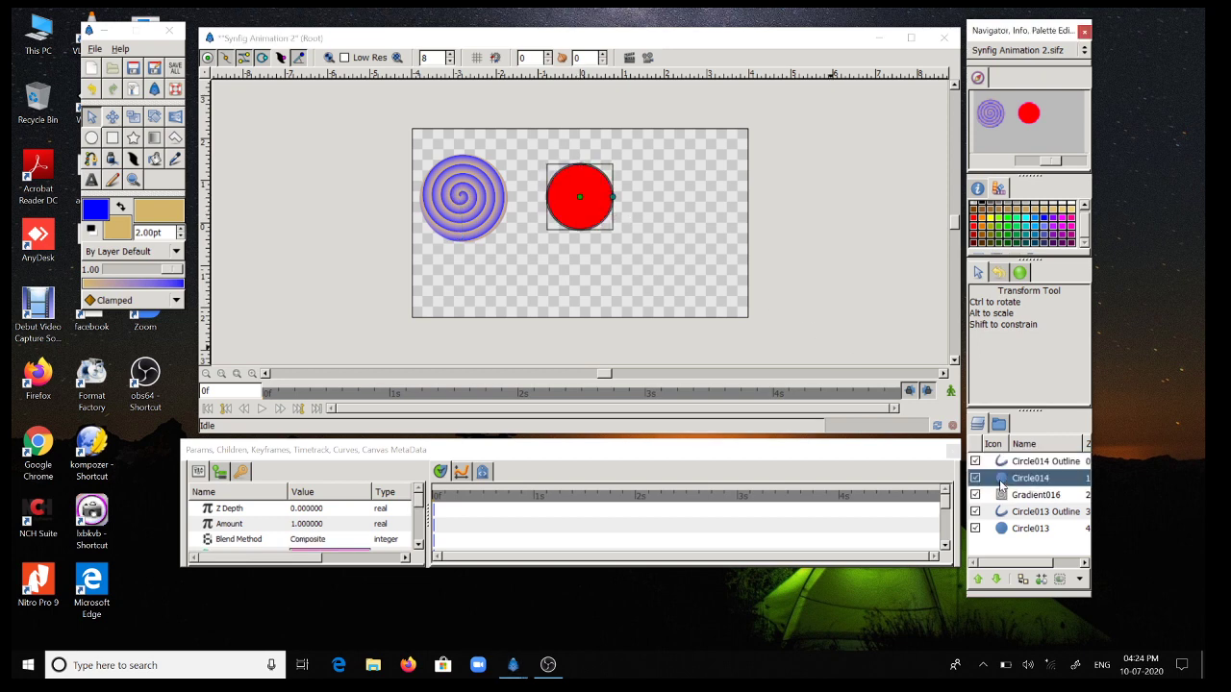
{"action": "left_click", "coordinate": [1002, 496]}
{"action": "left_click", "coordinate": [1003, 478]}
{"action": "left_click", "coordinate": [988, 460]}
{"action": "left_click", "coordinate": [689, 255]}
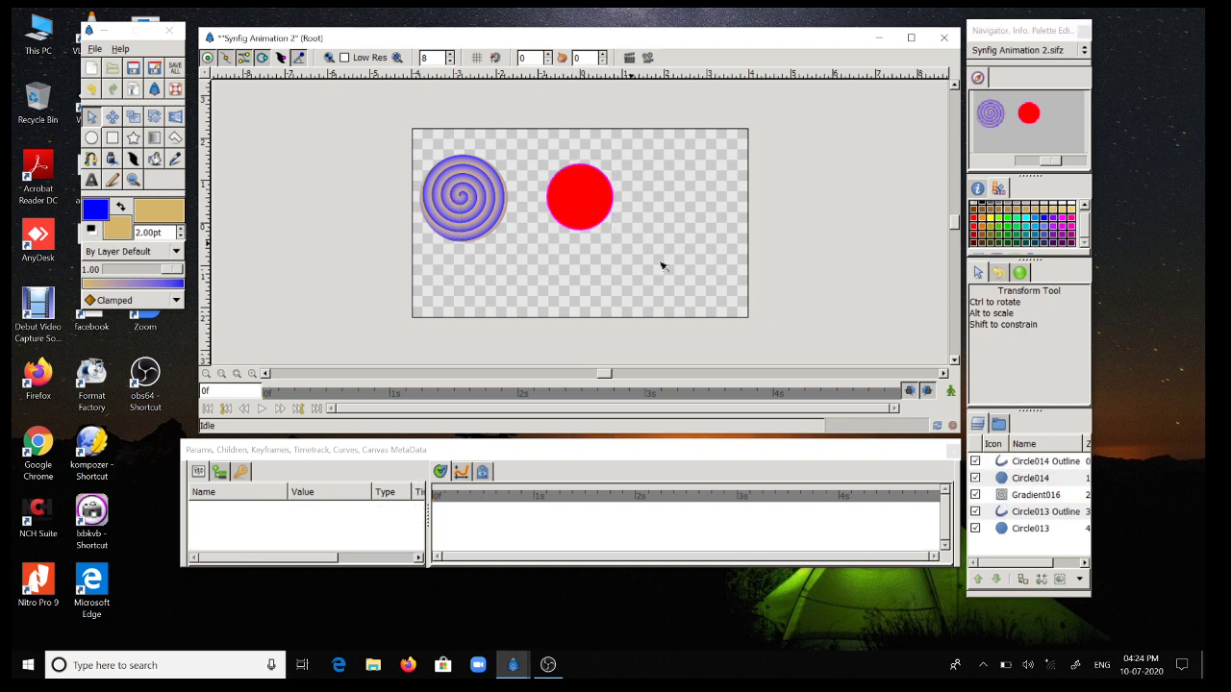
- Move the Gradient016 layer to the bottom of the layer stack, below Circle013
{"action": "left_click", "coordinate": [1006, 496]}
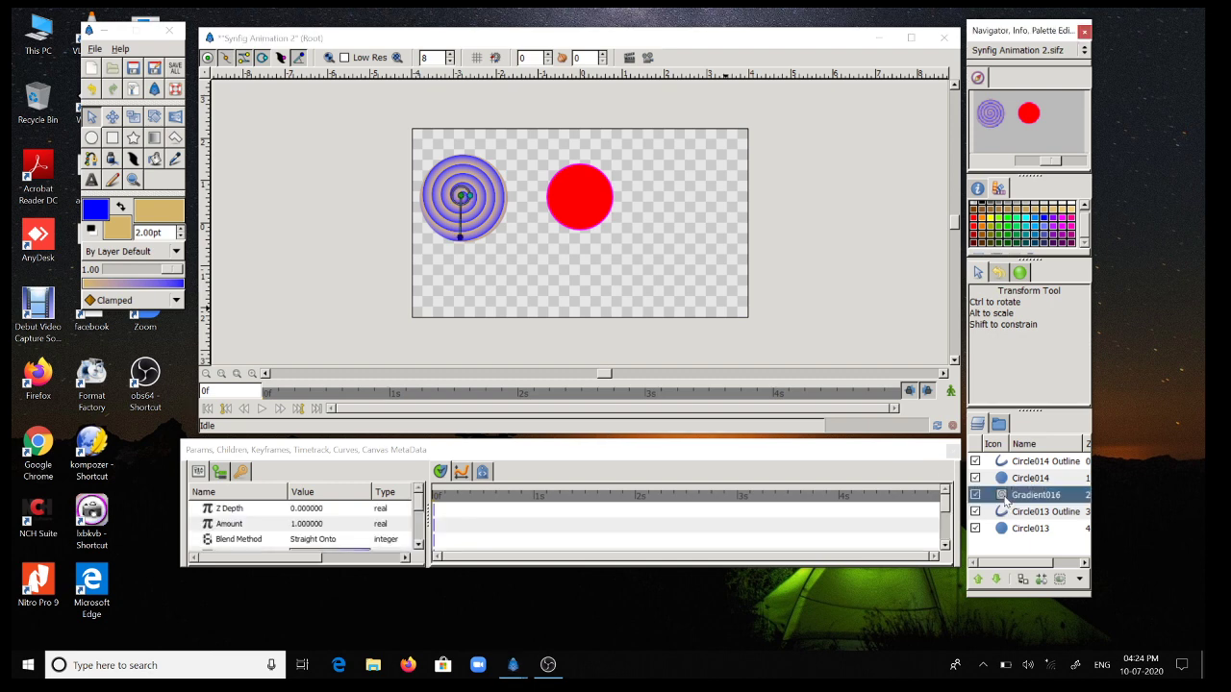
{"action": "left_click_drag", "start_coordinate": [1002, 498], "coordinate": [1005, 552]}
{"action": "left_click", "coordinate": [678, 260]}
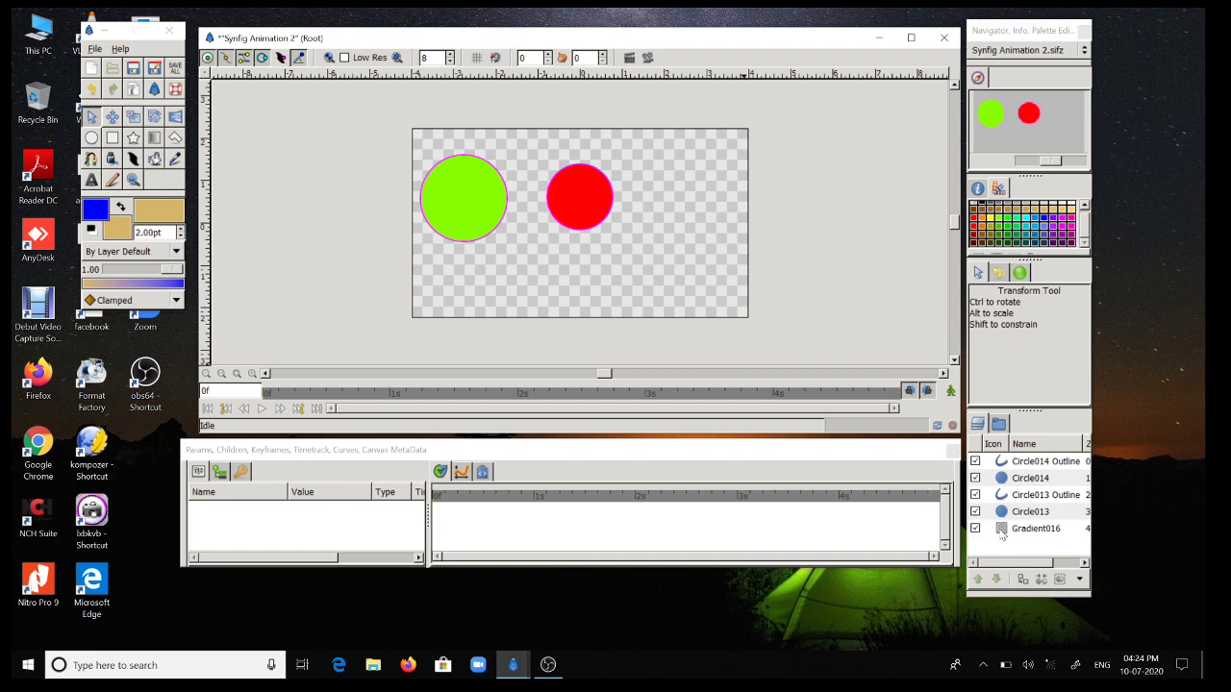
- Move the Gradient016 layer back to the top of the layer stack and select the Circle014 layer
{"action": "left_click_drag", "start_coordinate": [1000, 535], "coordinate": [996, 466]}
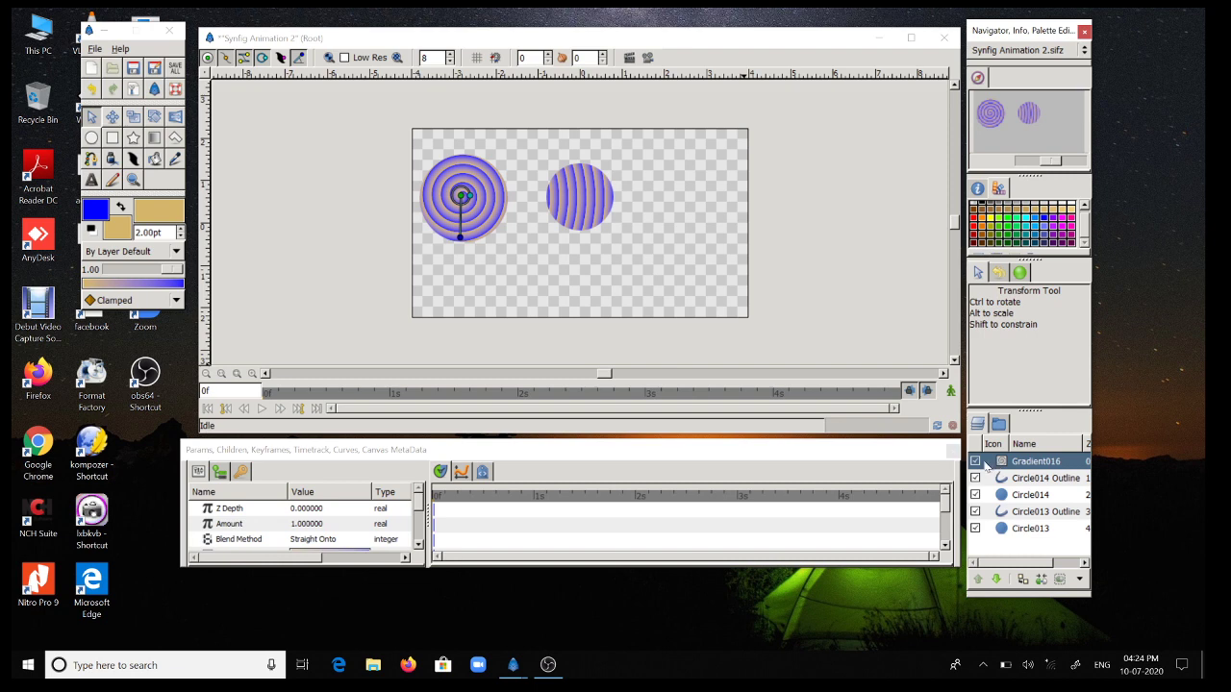
{"action": "left_click", "coordinate": [657, 284]}
{"action": "left_click", "coordinate": [657, 283]}
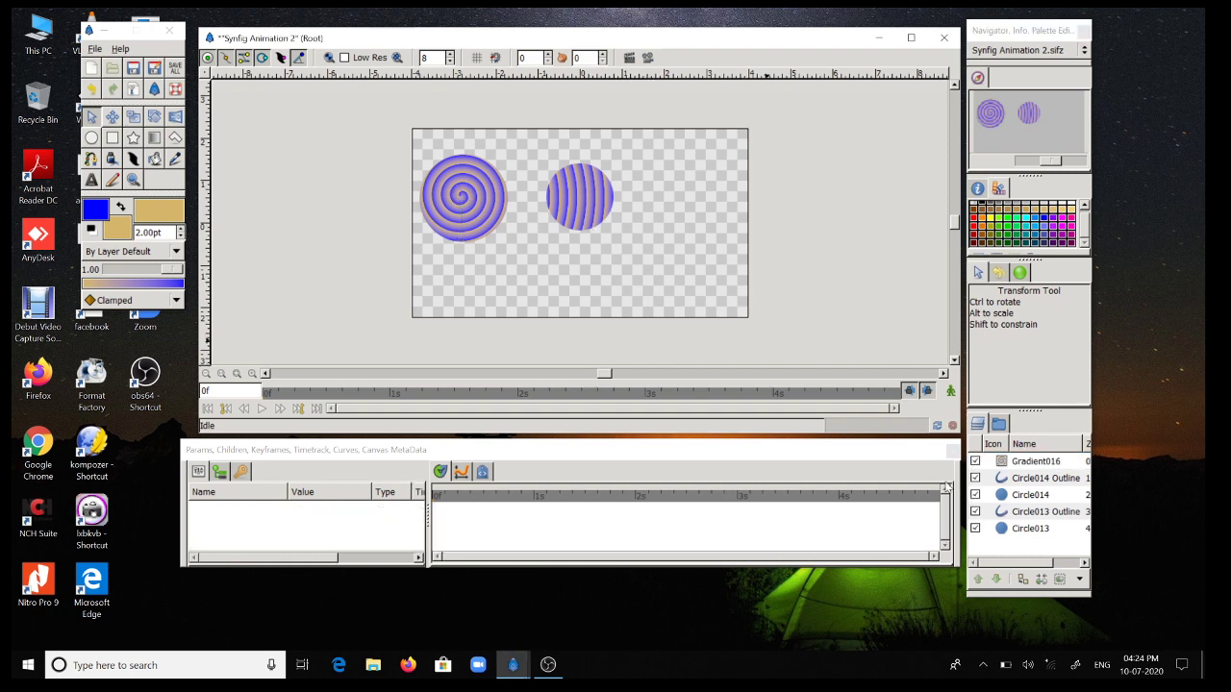
{"action": "left_click", "coordinate": [1001, 497]}
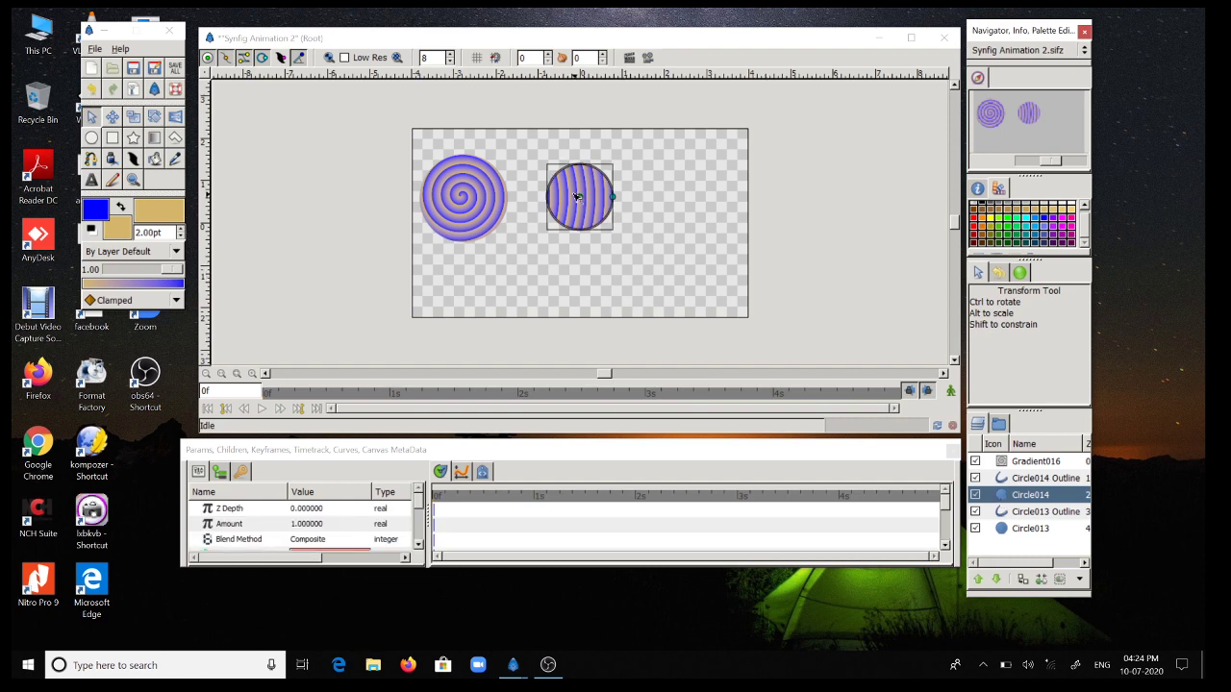
- Move Circle013 to the middle of the canvas and place Circle014 so that it overlaps Circle013's right edge
{"action": "left_click_drag", "start_coordinate": [581, 199], "coordinate": [692, 278]}
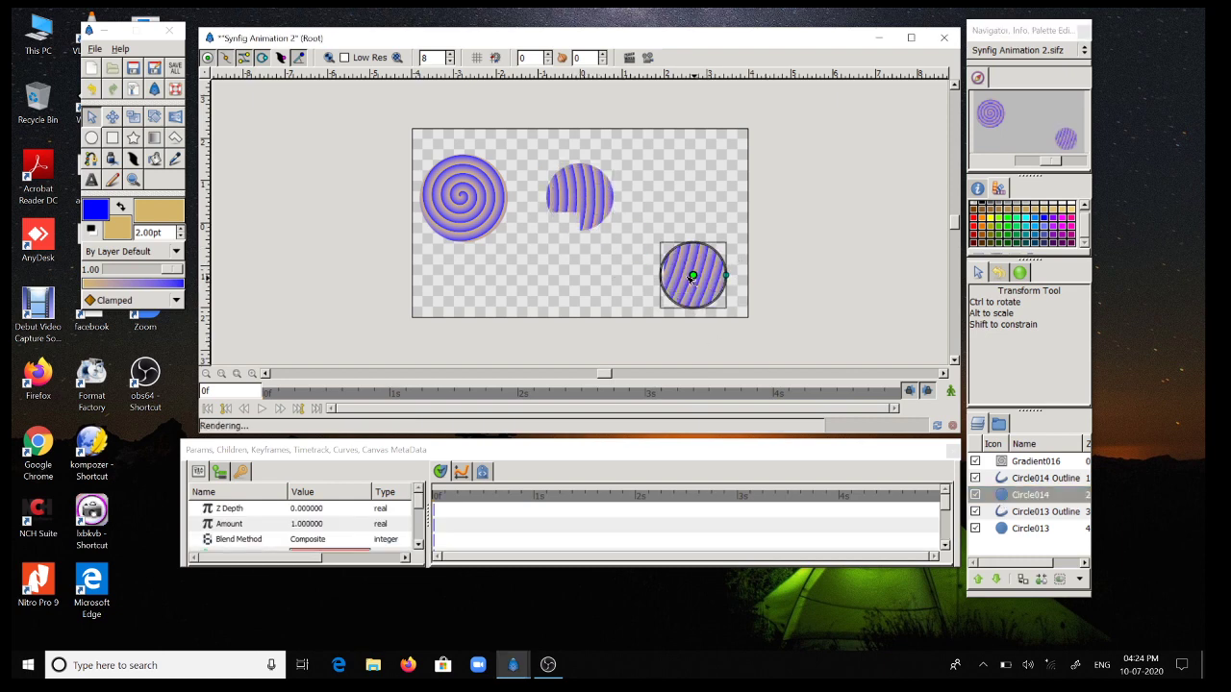
{"action": "left_click", "coordinate": [463, 200]}
{"action": "left_click_drag", "start_coordinate": [463, 199], "coordinate": [583, 204]}
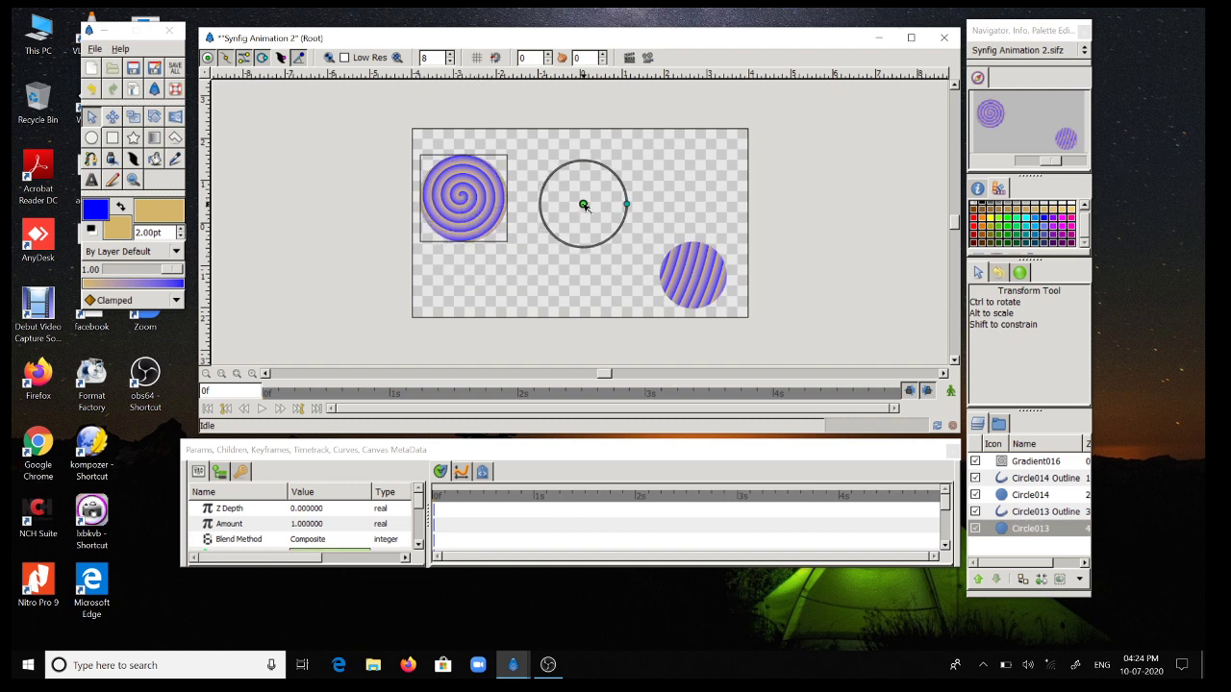
{"action": "left_click", "coordinate": [693, 275]}
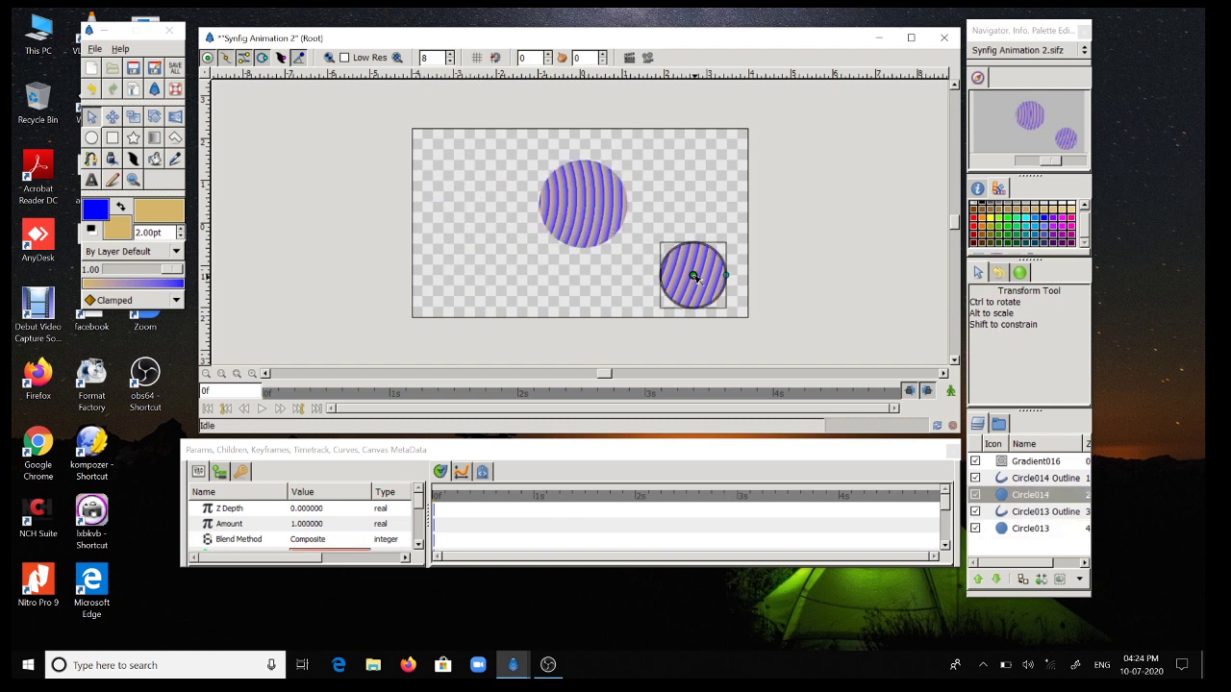
{"action": "left_click_drag", "start_coordinate": [692, 275], "coordinate": [642, 207]}
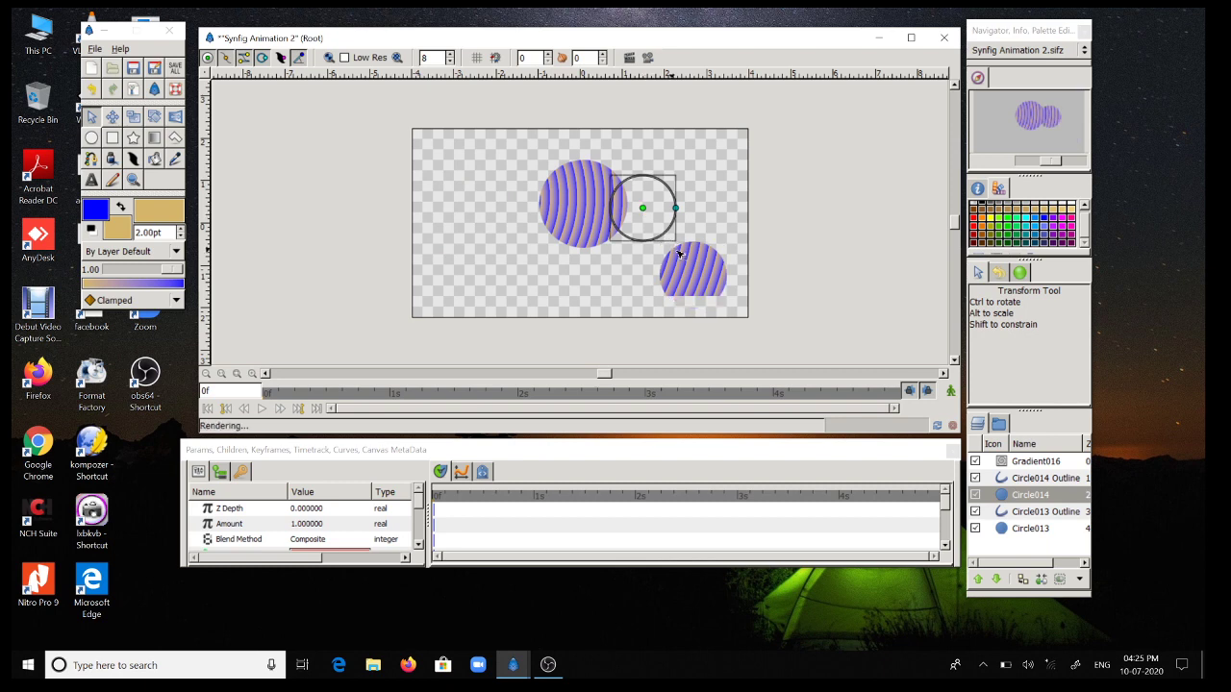
- Move the Gradient016 layer between Circle013 Outline and Circle013, and shift the spiral gradient's centre to the lower-right area of the canvas
{"action": "left_click", "coordinate": [1006, 464]}
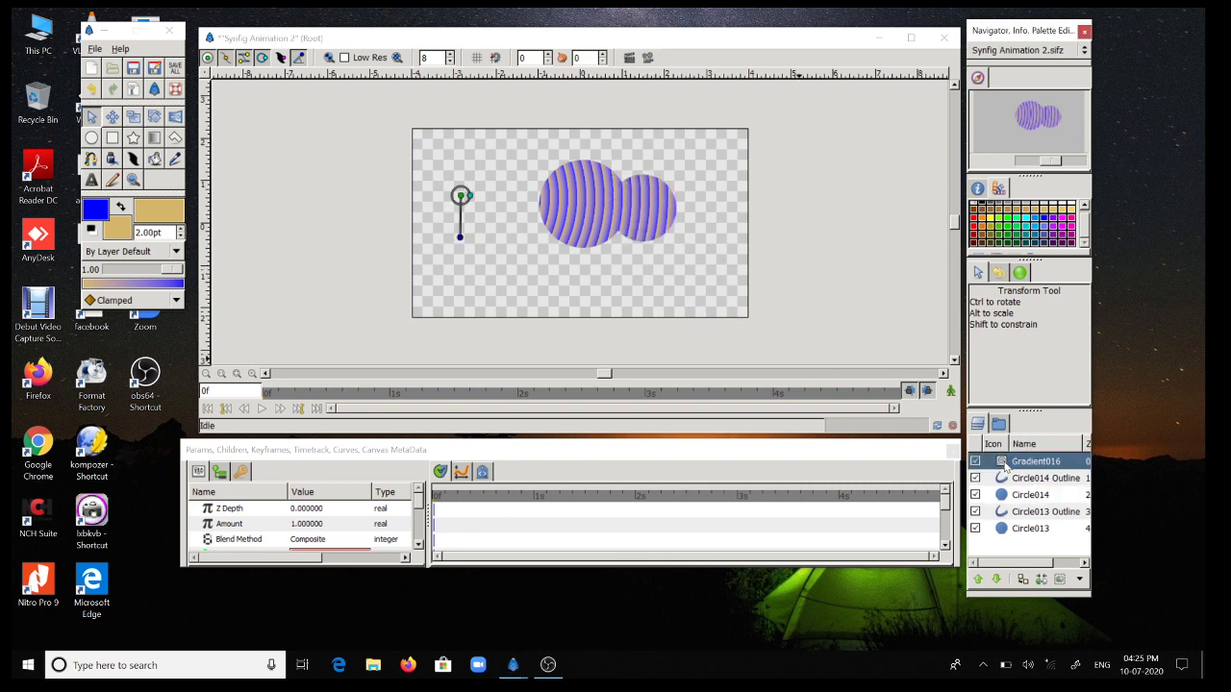
{"action": "left_click_drag", "start_coordinate": [1006, 466], "coordinate": [1006, 517]}
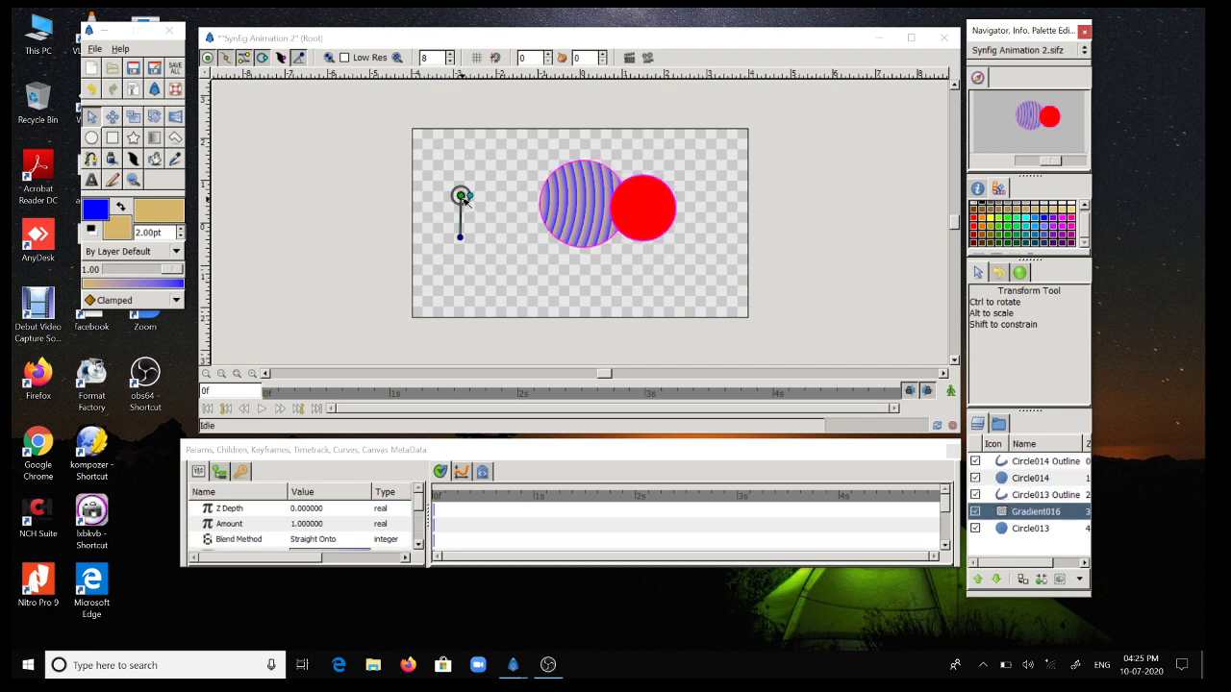
{"action": "left_click_drag", "start_coordinate": [462, 196], "coordinate": [714, 285]}
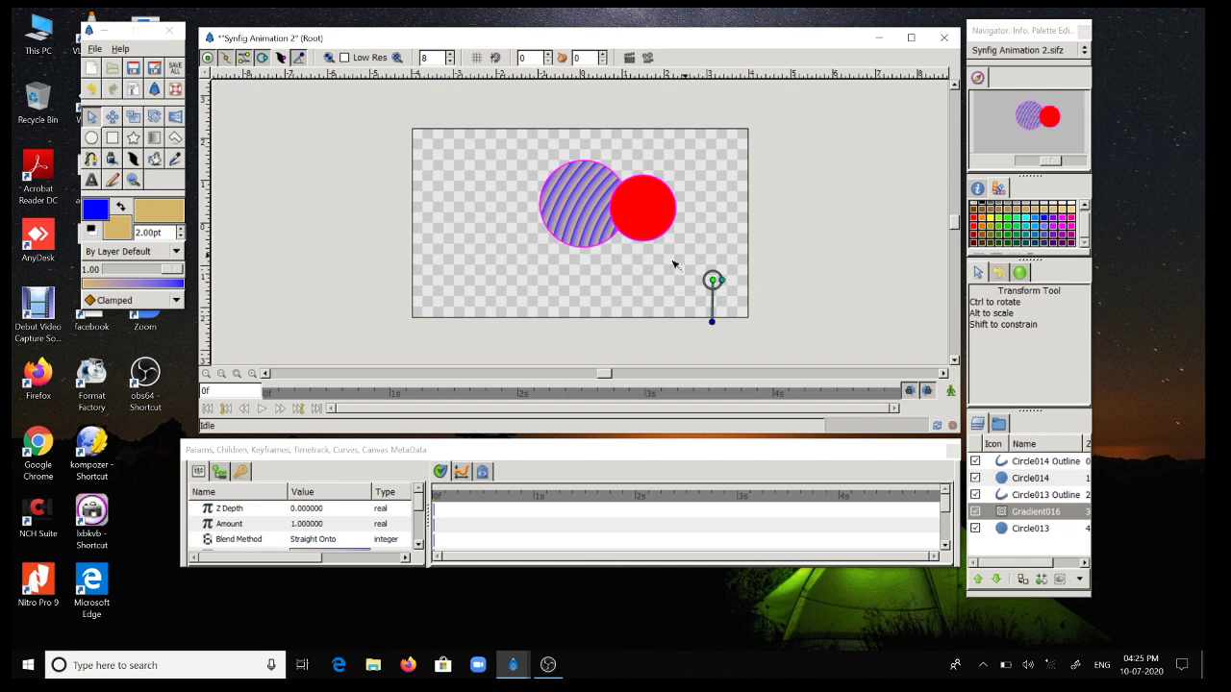
- Move Circle013 away from Circle014 into the left half of the canvas, at about mid-height
{"action": "left_click", "coordinate": [581, 205]}
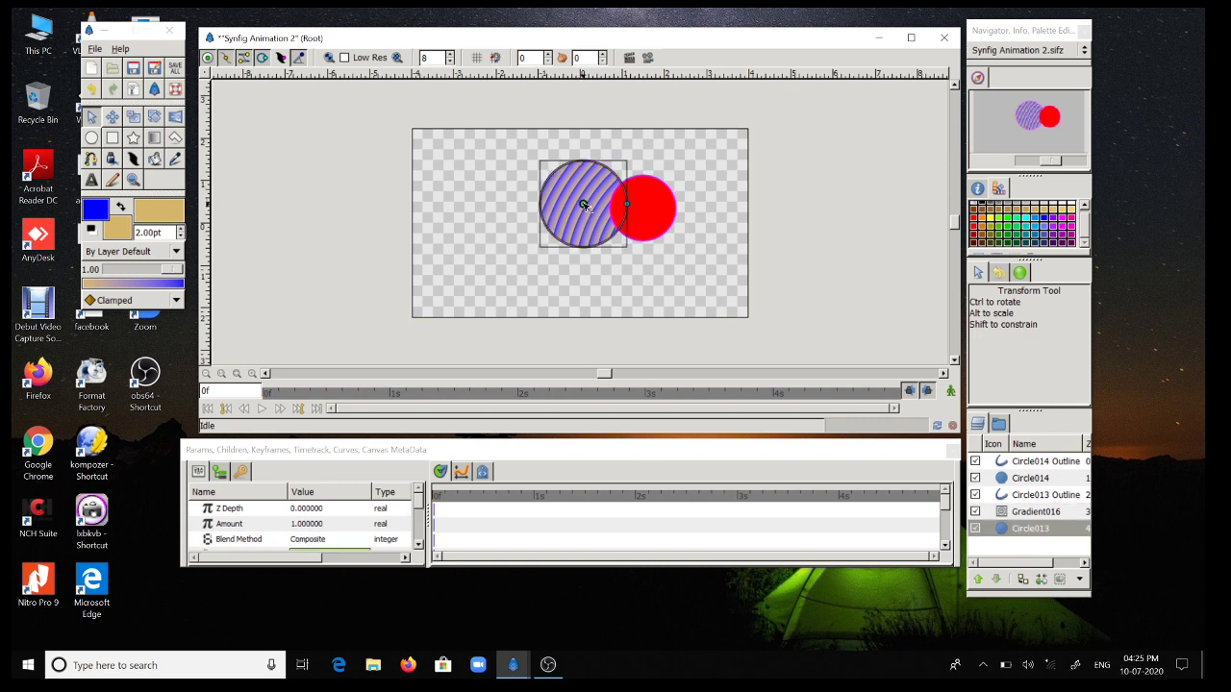
{"action": "left_click_drag", "start_coordinate": [583, 205], "coordinate": [467, 191]}
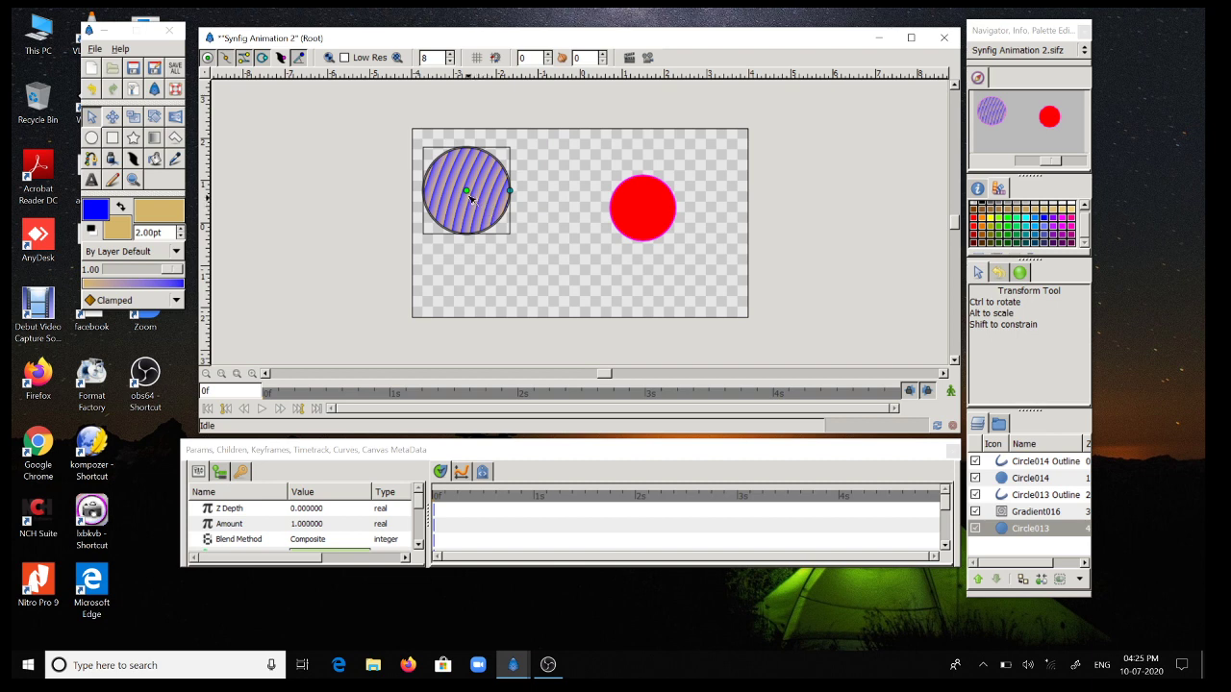
{"action": "left_click_drag", "start_coordinate": [466, 190], "coordinate": [500, 228]}
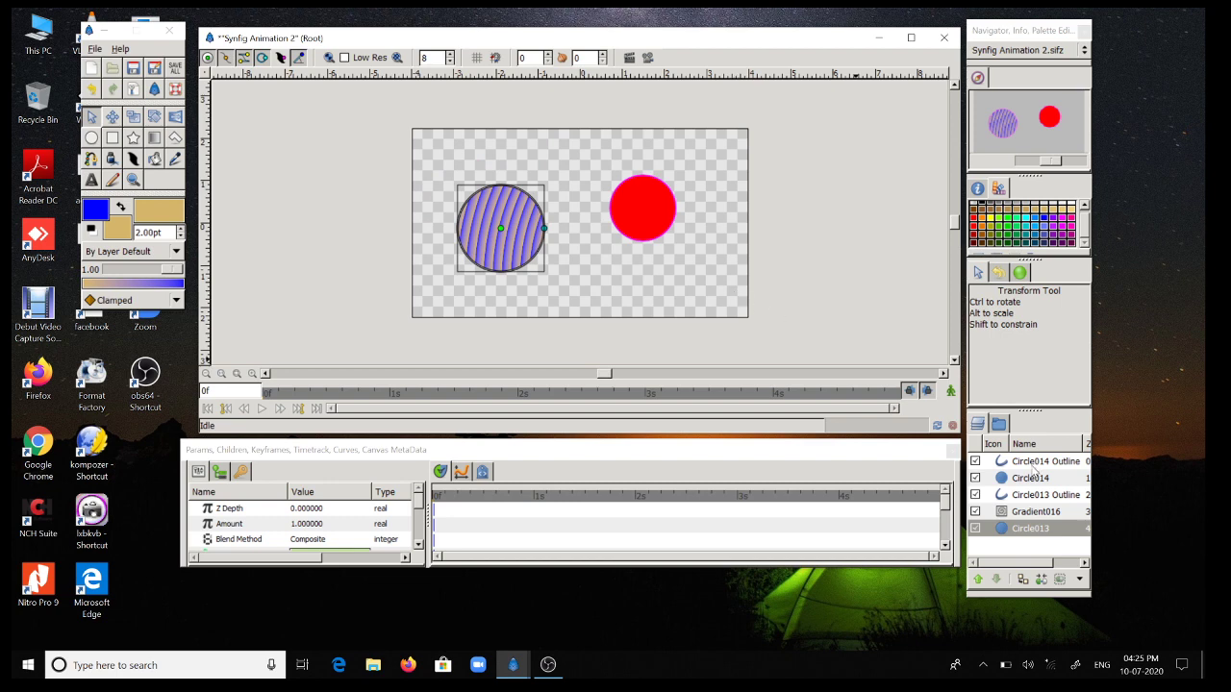
- Return the Gradient016 layer to the top of the layer stack, above Circle014 Outline, and clear the selection
{"action": "left_click", "coordinate": [1001, 513]}
{"action": "left_click_drag", "start_coordinate": [1003, 516], "coordinate": [979, 458]}
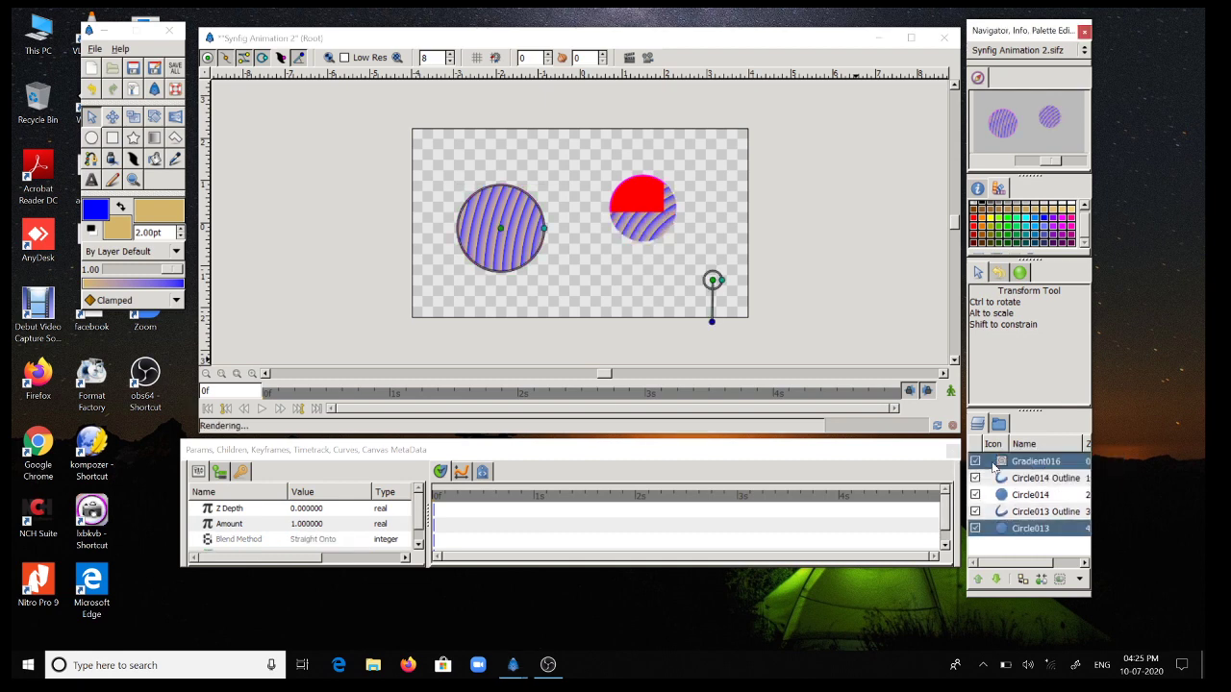
{"action": "left_click", "coordinate": [594, 274]}
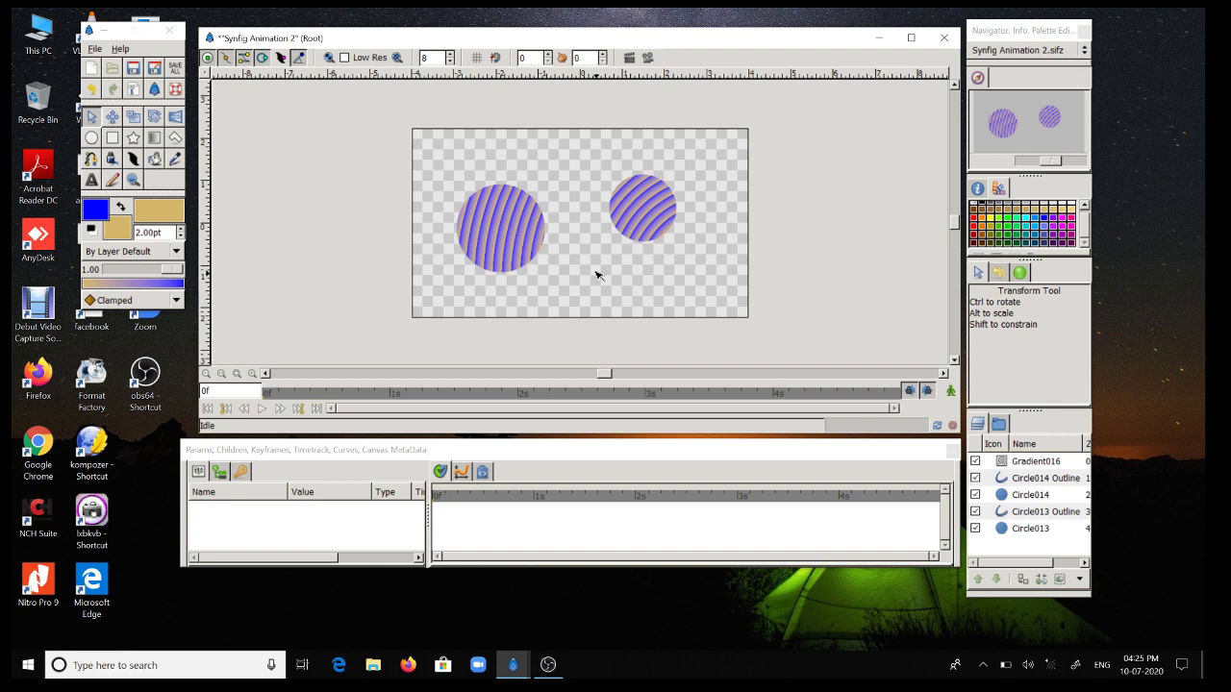